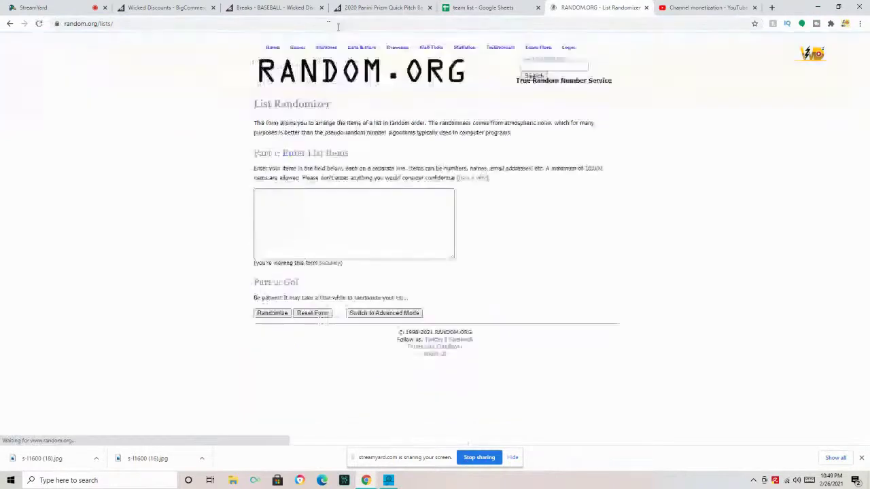
- Paste the 30 MLB team names into RANDOM.ORG's list randomizer and shuffle them five times
left_click(333, 204)
key("ctrl+v")
left_click(272, 313)
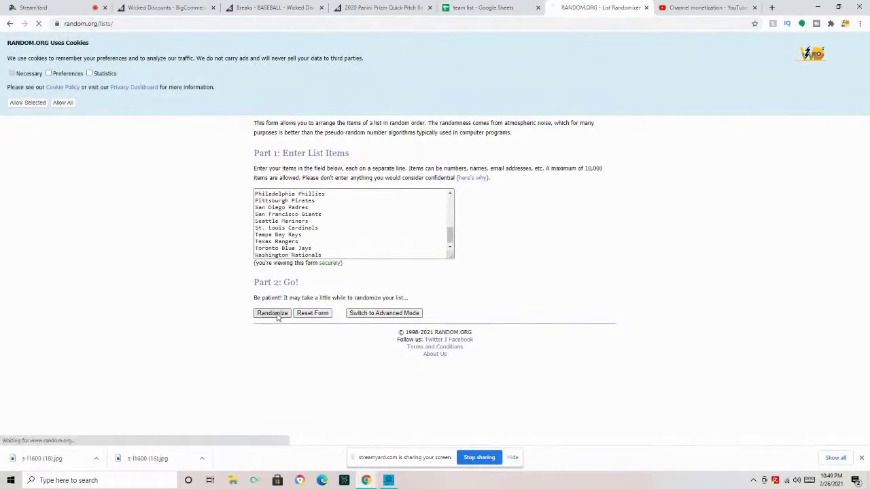
left_click(261, 401)
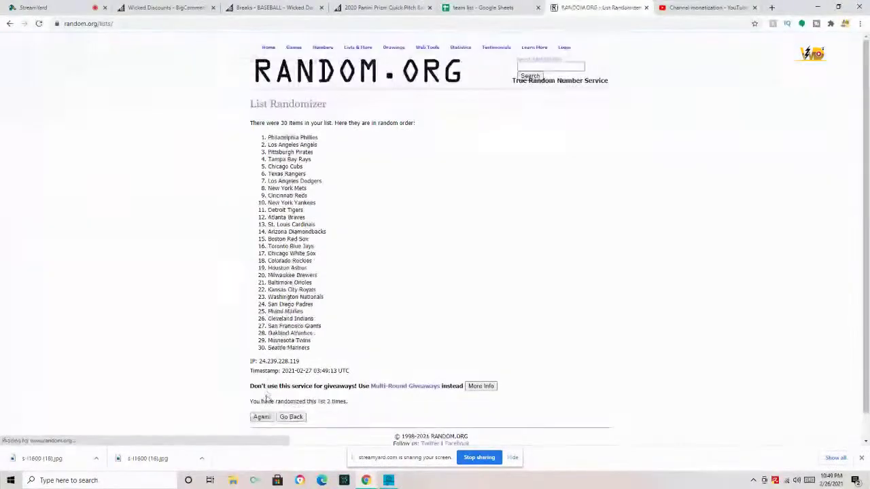
left_click(262, 417)
left_click(262, 417)
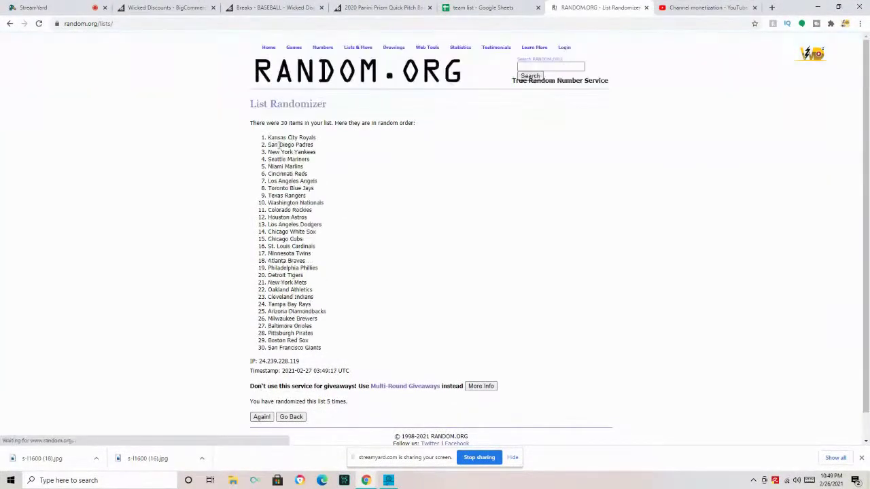
- Copy the final randomized team order into column A of the team list sheet
left_click_drag(268, 136, 336, 351)
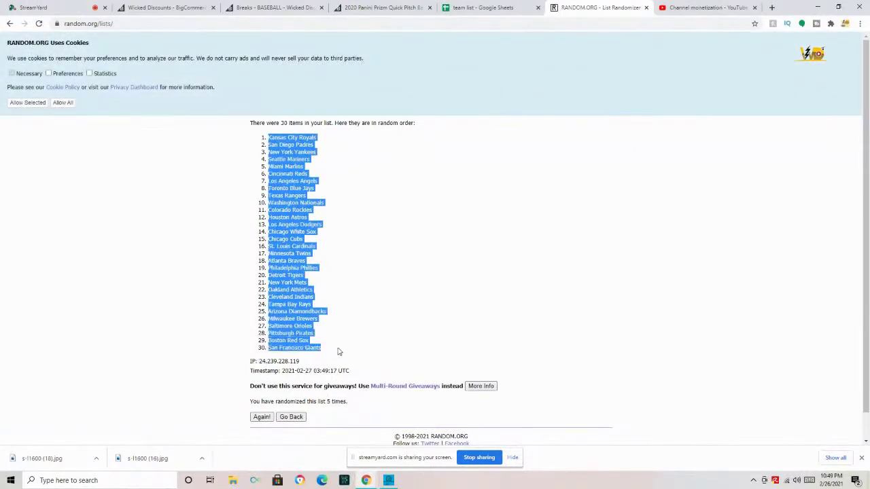
key("ctrl+c")
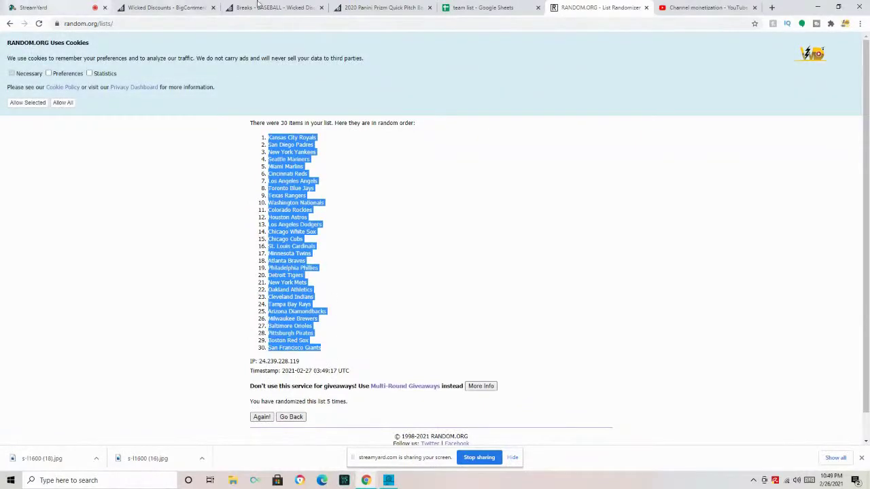
left_click(476, 8)
key("ctrl+v")
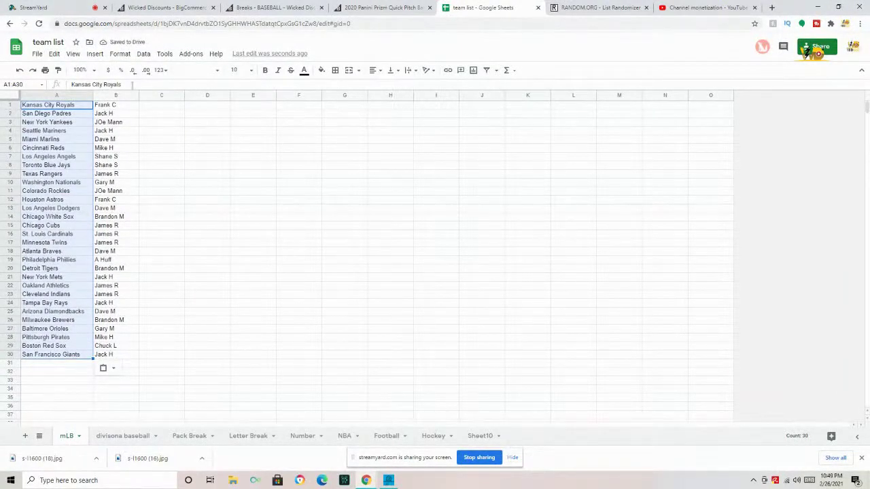
- Sort the sheet A→Z by the team names in column A
right_click(88, 96)
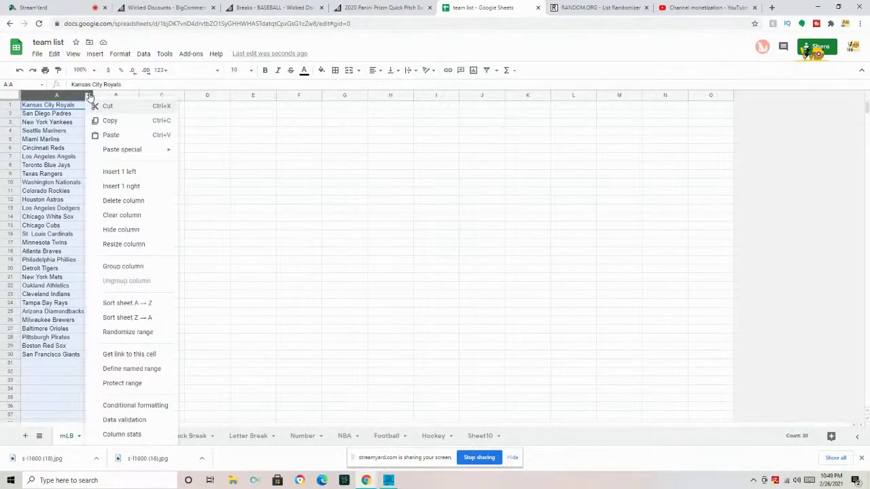
key("ctrl+v")
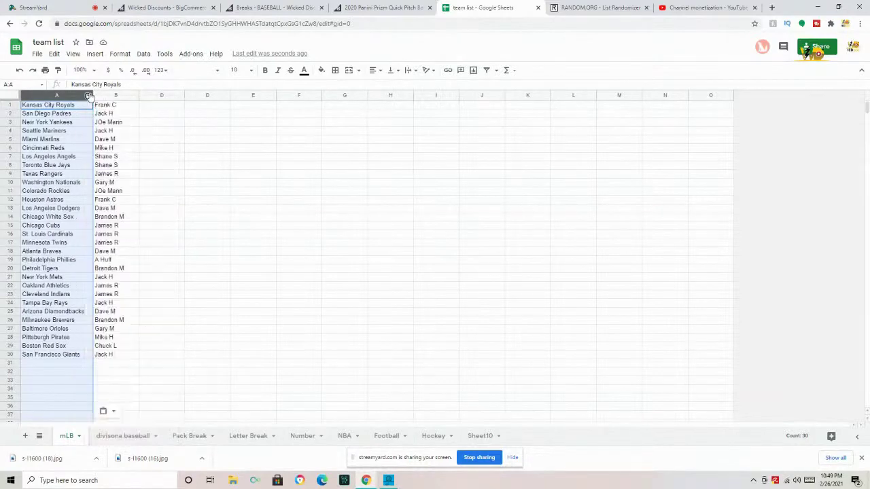
left_click(88, 96)
left_click(129, 304)
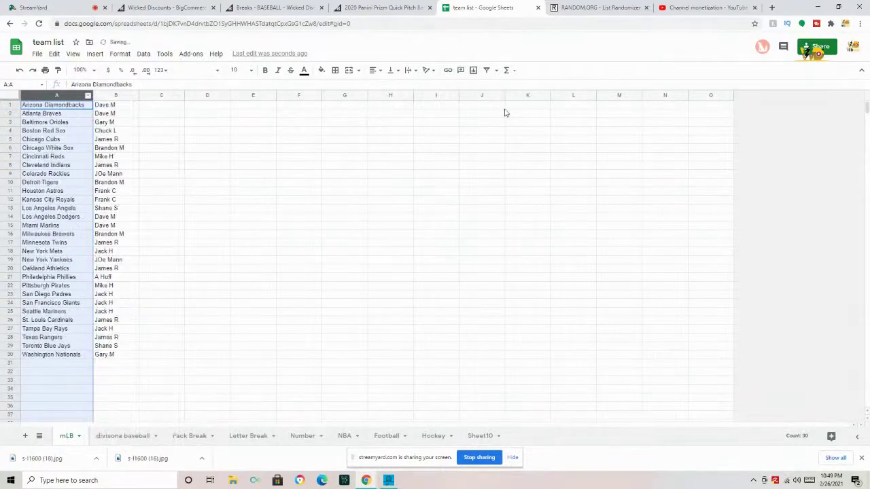
- Copy the sheet's share link and post it in the StreamYard stream chat
left_click(821, 46)
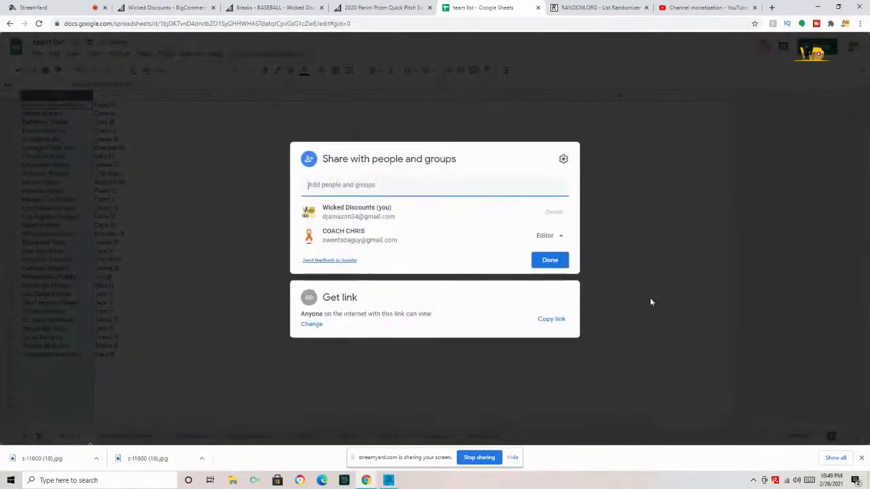
left_click(551, 319)
left_click(554, 262)
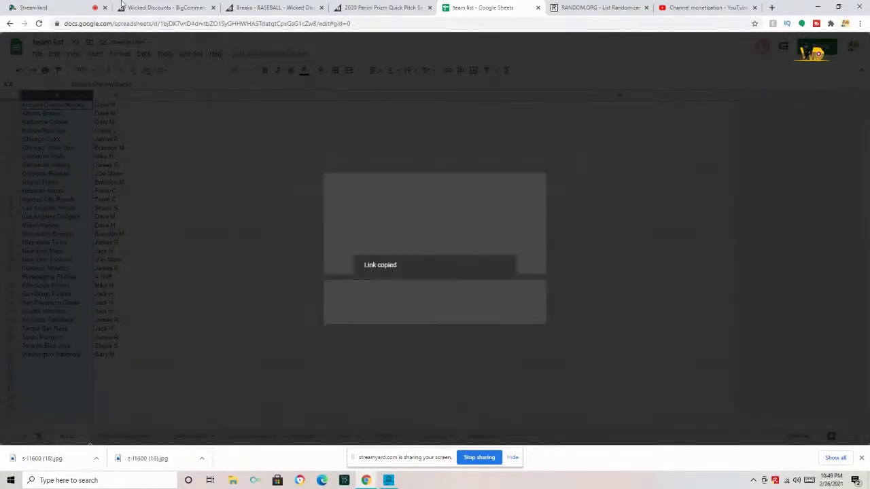
left_click(75, 7)
left_click(709, 416)
key("ctrl+v")
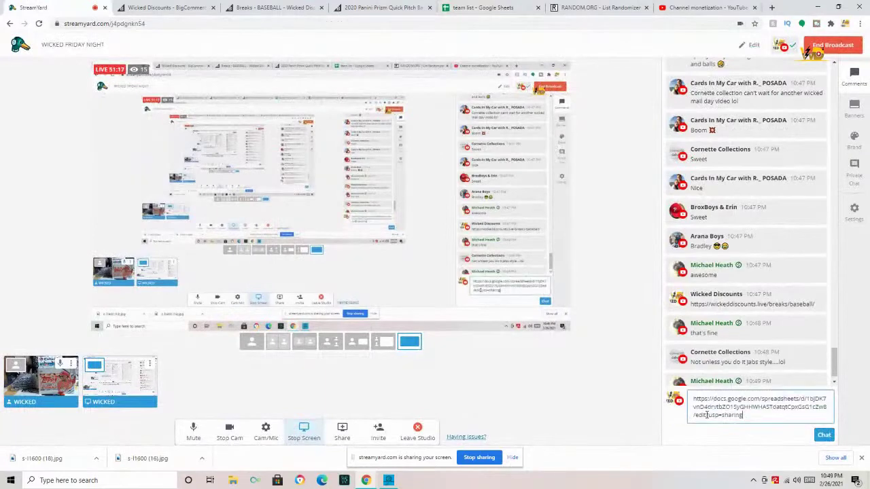
key("Return")
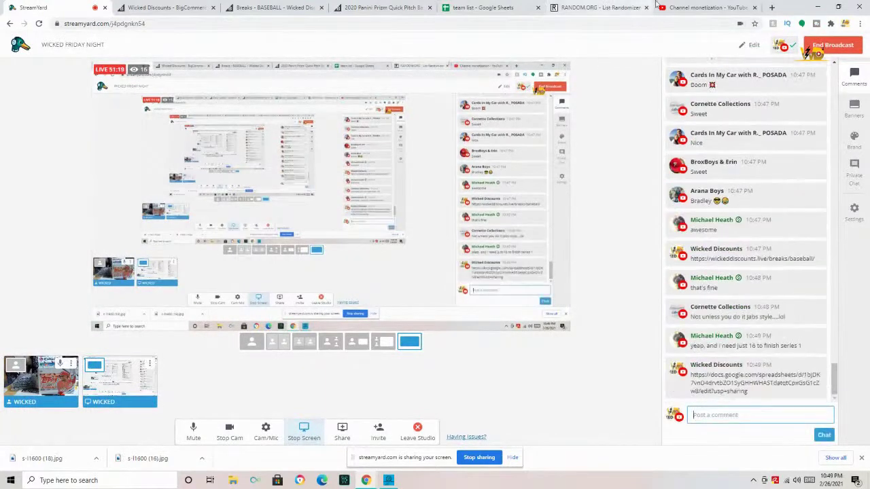
left_click(598, 8)
left_click(481, 7)
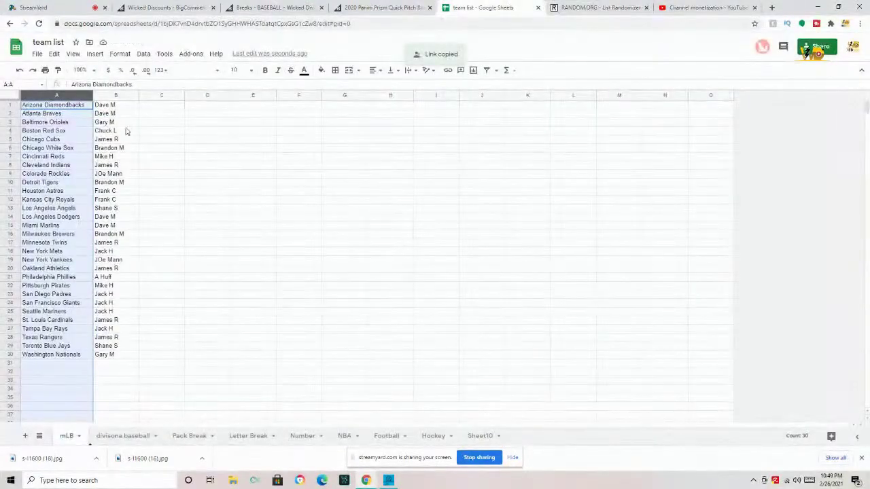
left_click(120, 114)
left_click(125, 125)
left_click(129, 133)
left_click(128, 141)
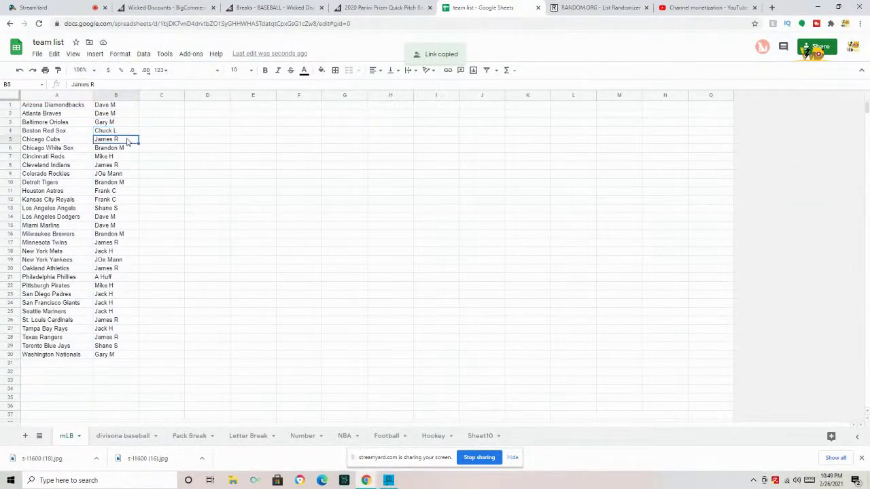
left_click(127, 152)
left_click(128, 159)
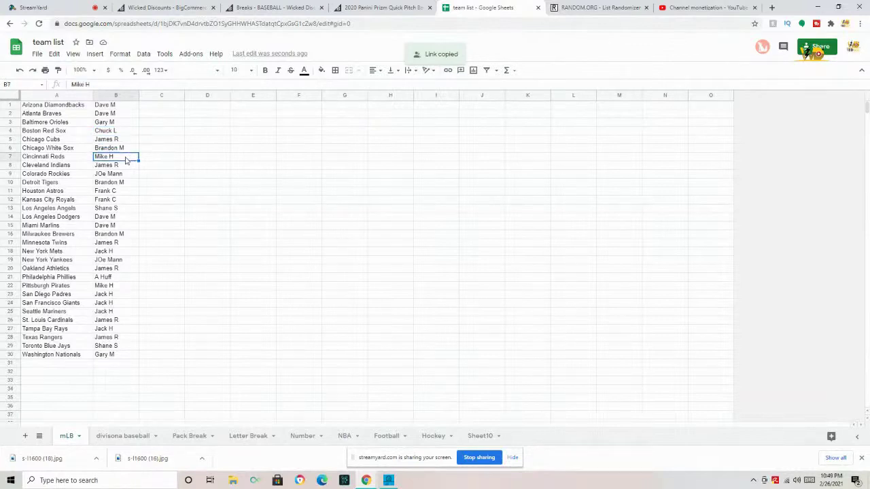
left_click(125, 168)
left_click(127, 175)
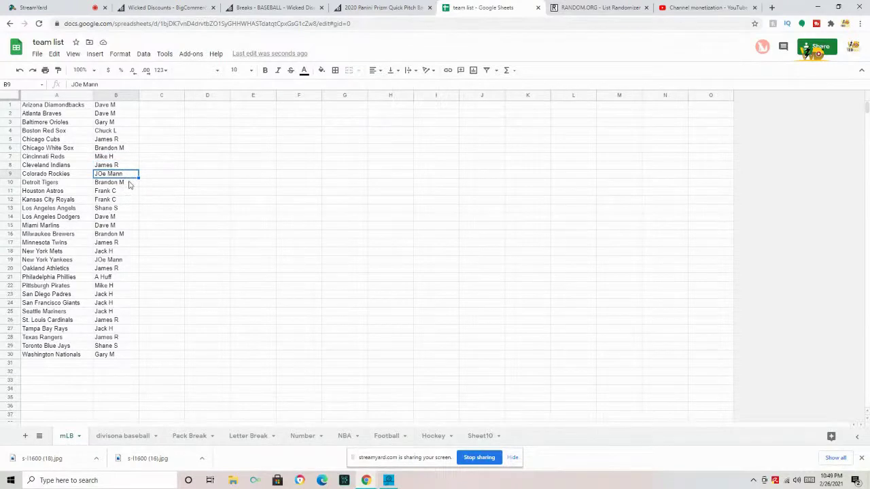
left_click(130, 184)
left_click(127, 194)
left_click(126, 201)
left_click(125, 210)
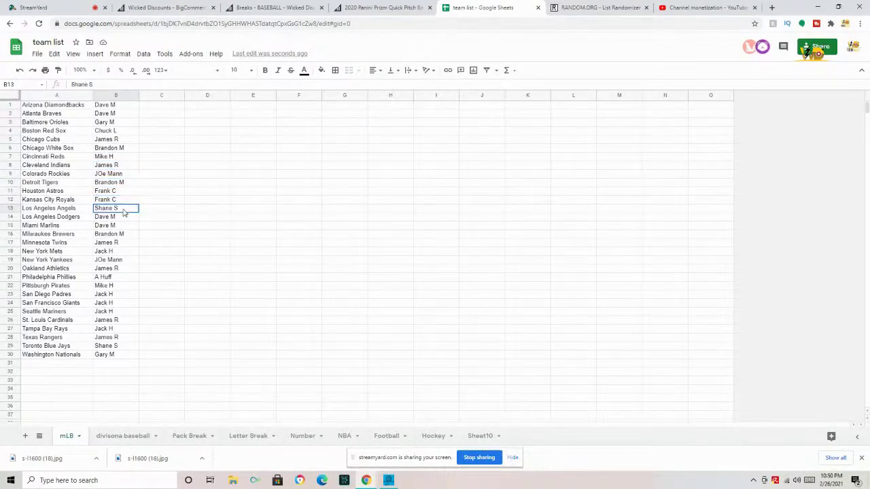
left_click(123, 219)
left_click(125, 227)
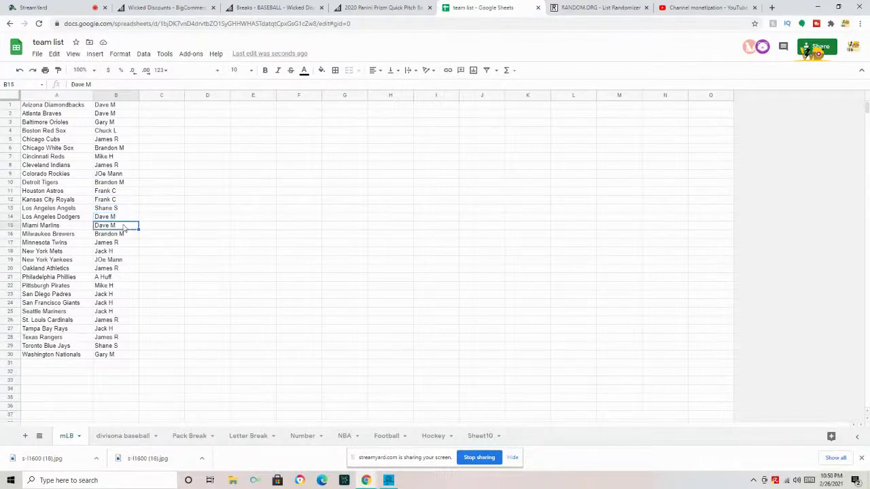
left_click(124, 236)
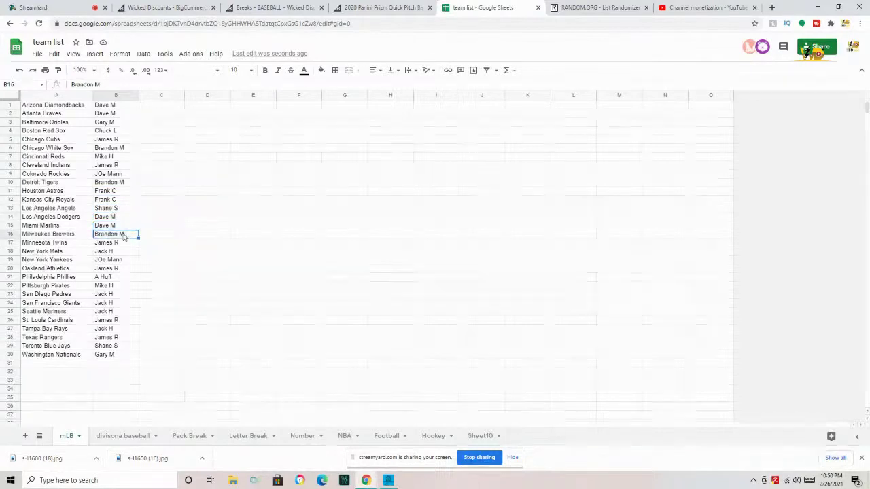
left_click(125, 245)
left_click(121, 252)
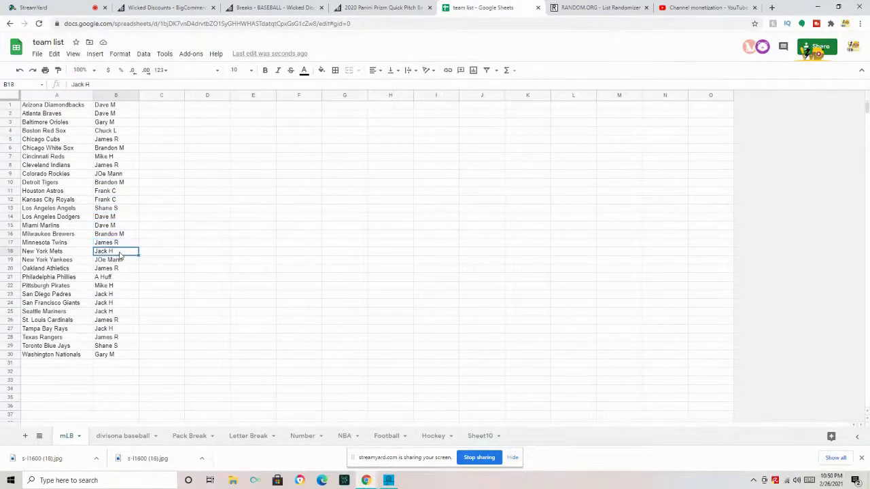
left_click(124, 262)
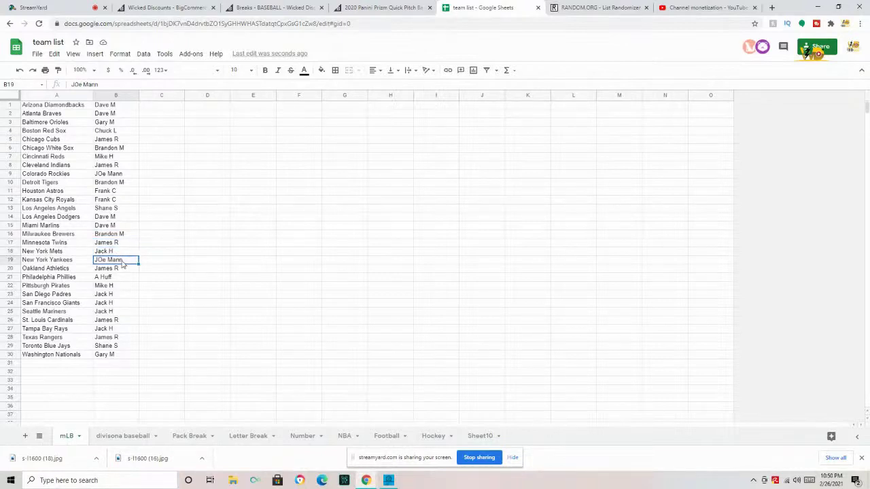
left_click(124, 271)
left_click(124, 279)
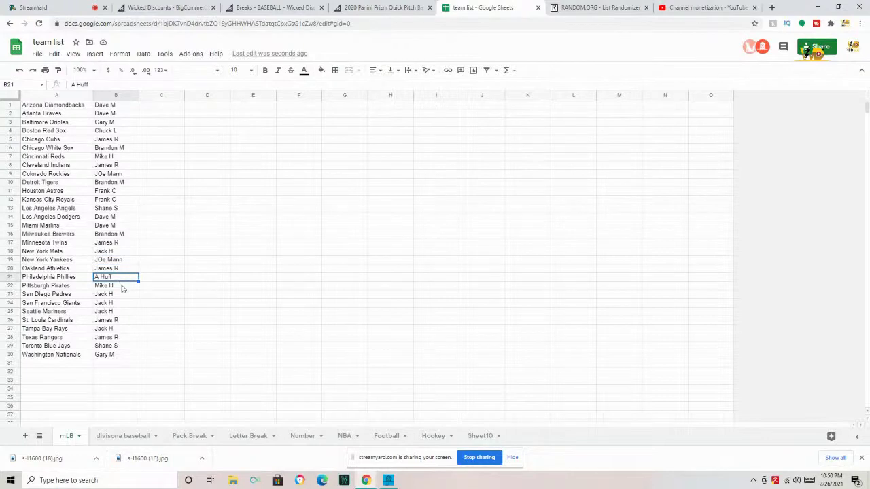
left_click(124, 287)
left_click(120, 296)
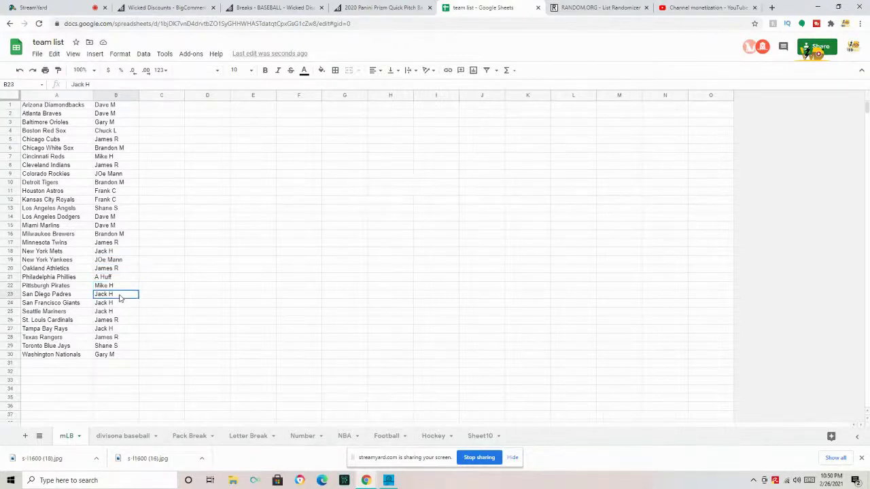
left_click(122, 305)
left_click(121, 313)
left_click(128, 321)
left_click(122, 330)
left_click(121, 338)
left_click(129, 348)
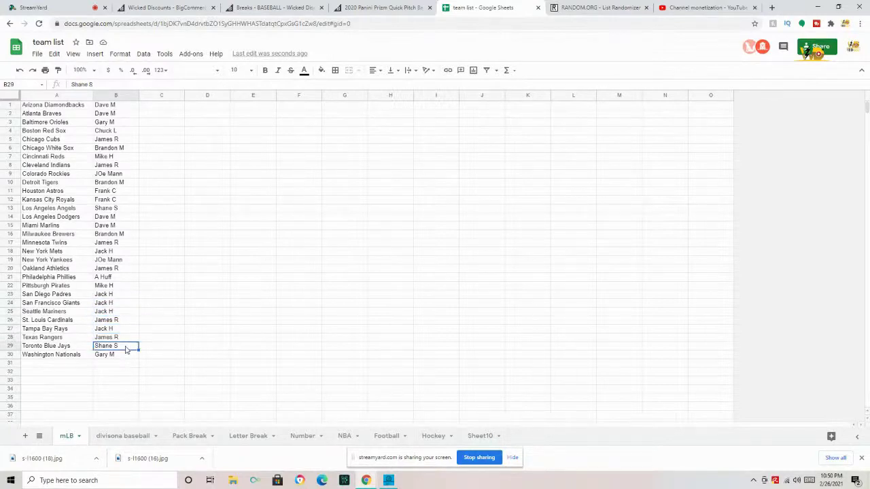
left_click(123, 359)
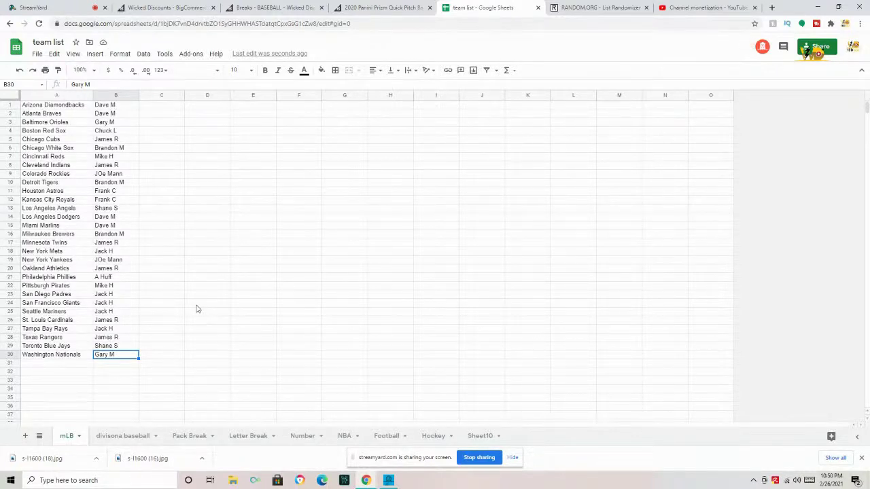
left_click(285, 7)
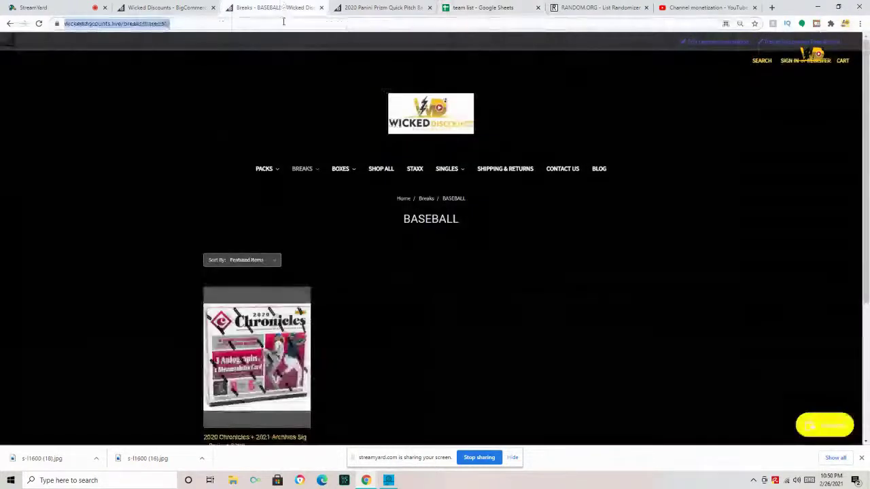
scroll(238, 262, "down", 1)
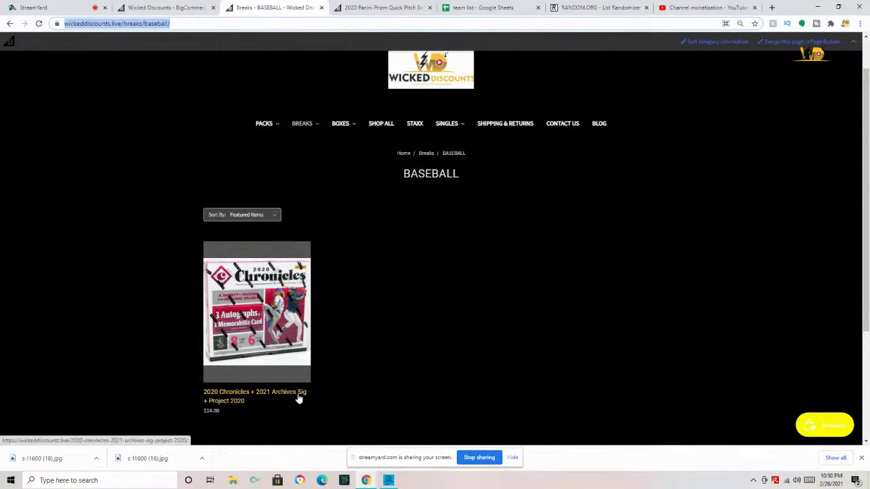
left_click(494, 6)
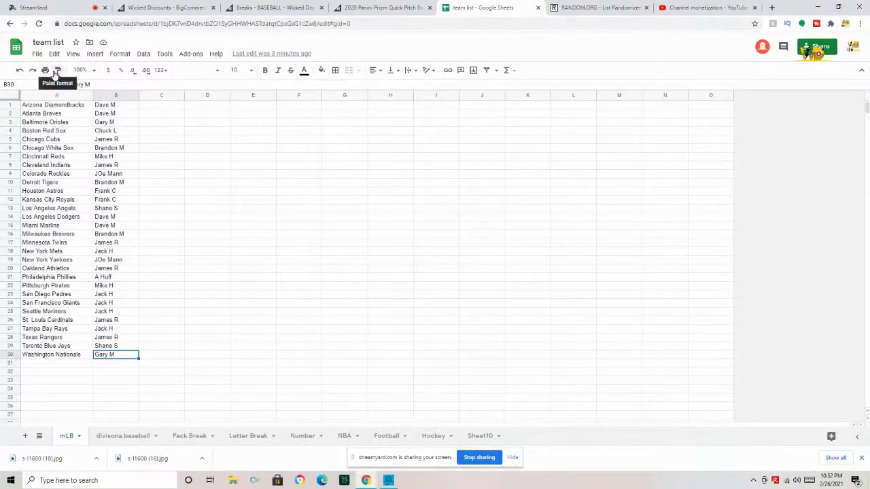
left_click(113, 215)
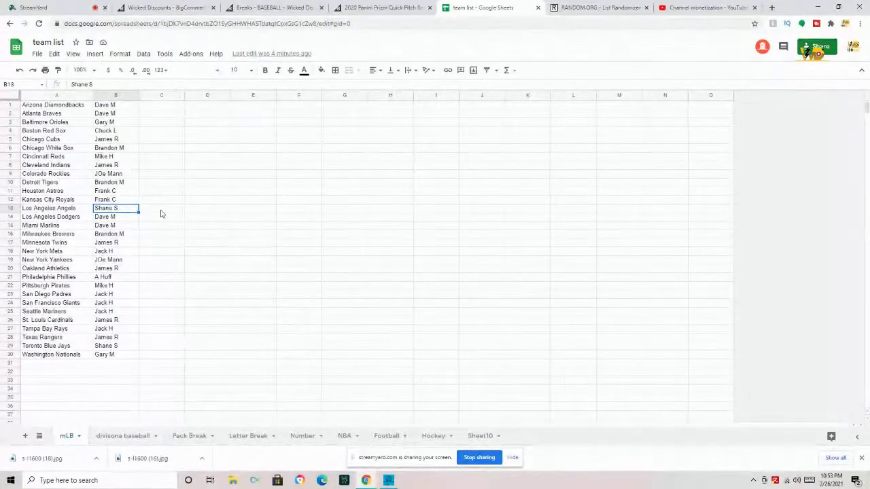
- Print the one-page MLB team list through Print settings and Chrome's print dialog
left_click(45, 70)
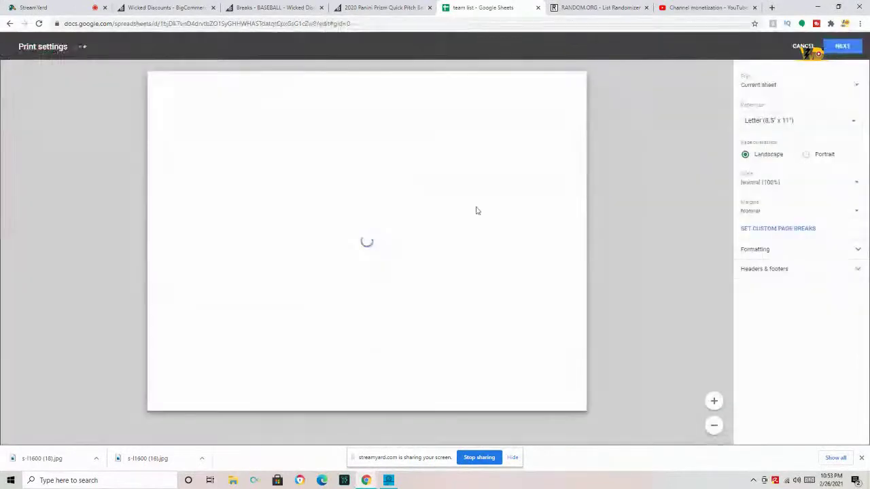
left_click(843, 46)
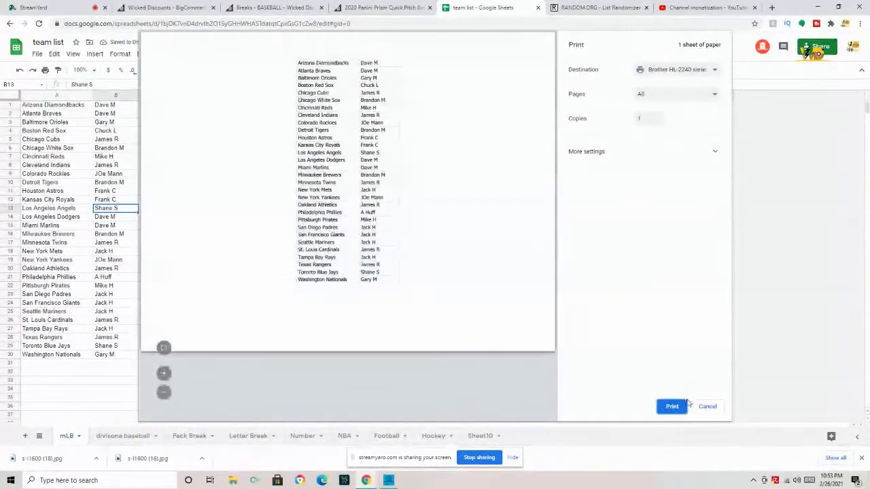
left_click(683, 407)
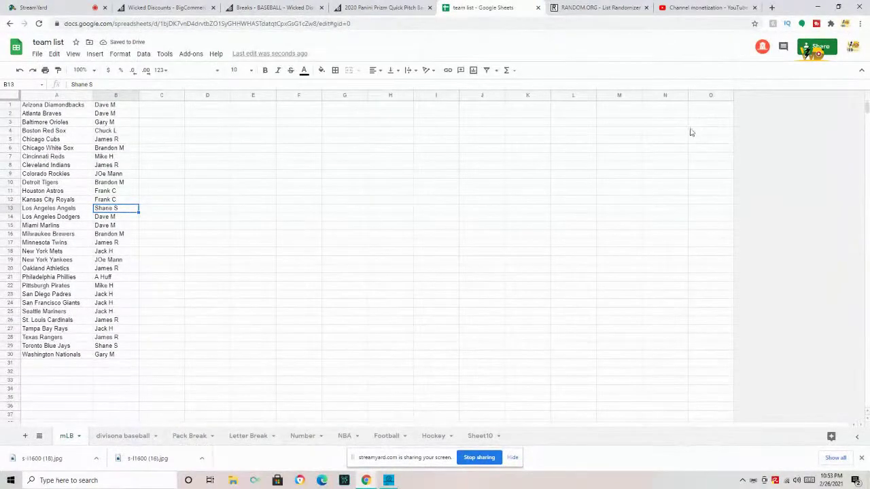
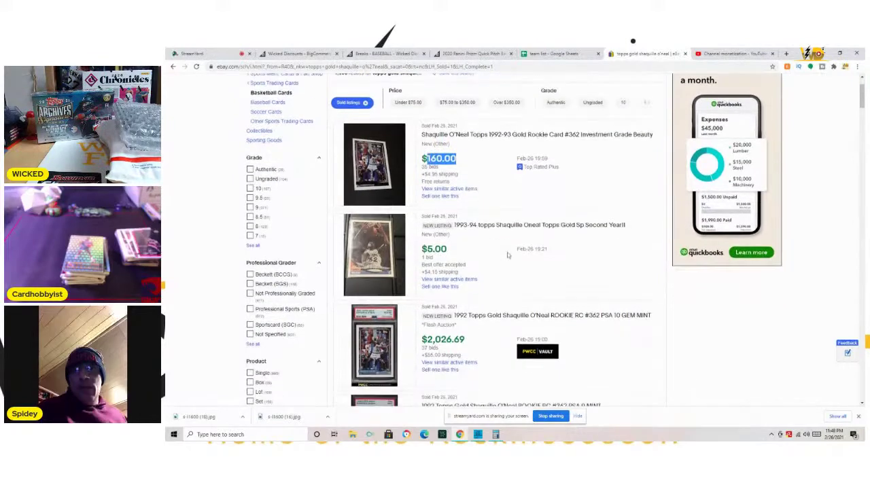
- Scroll the Topps Gold Shaquille O'Neal sold listings and highlight the $5,600.00 sold price
scroll(491, 220, "down", 4)
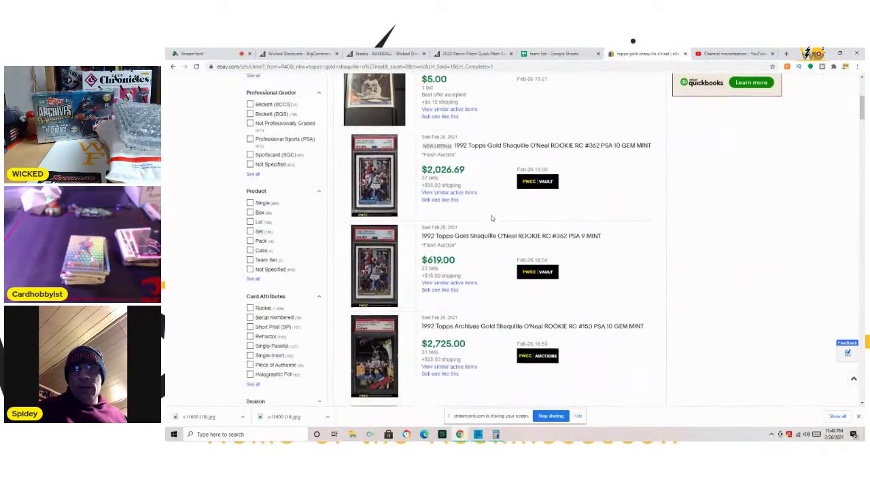
scroll(491, 218, "down", 1)
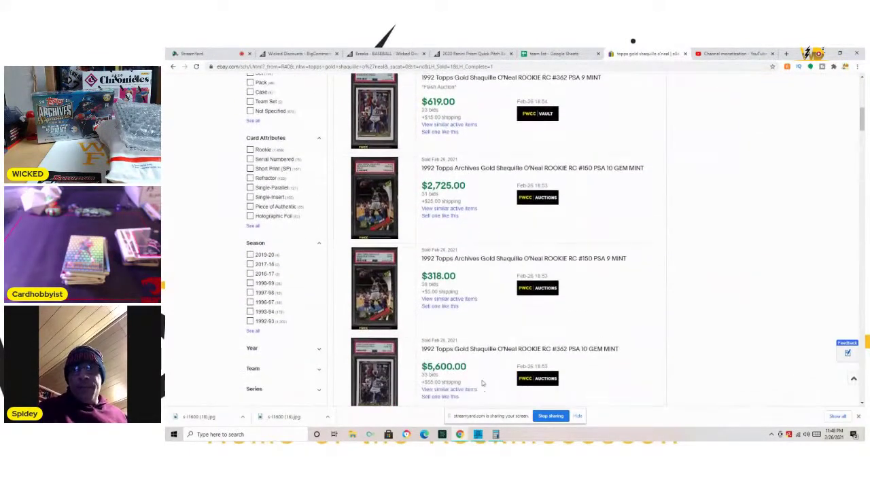
double_click(443, 368)
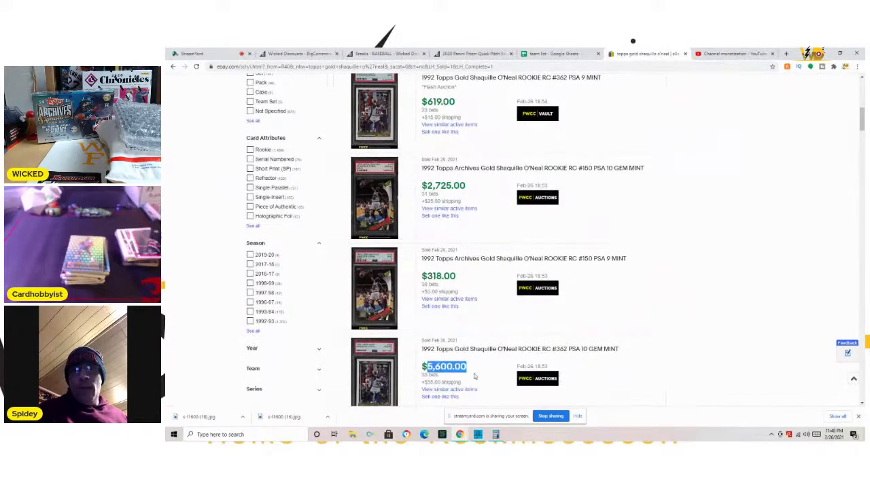
scroll(469, 367, "down", 1)
left_click(483, 364)
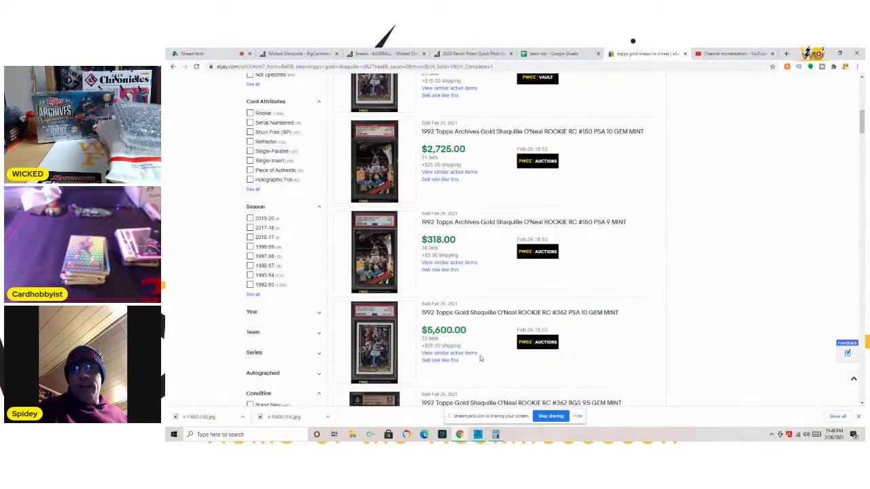
- Scroll through the remaining sold results, then return to the StreamYard studio
scroll(480, 358, "up", 4)
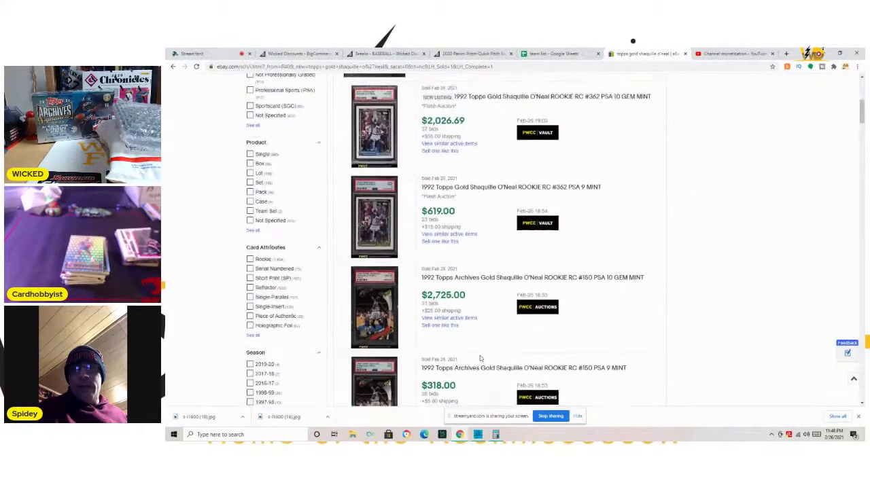
scroll(480, 359, "up", 1)
scroll(480, 358, "down", 3)
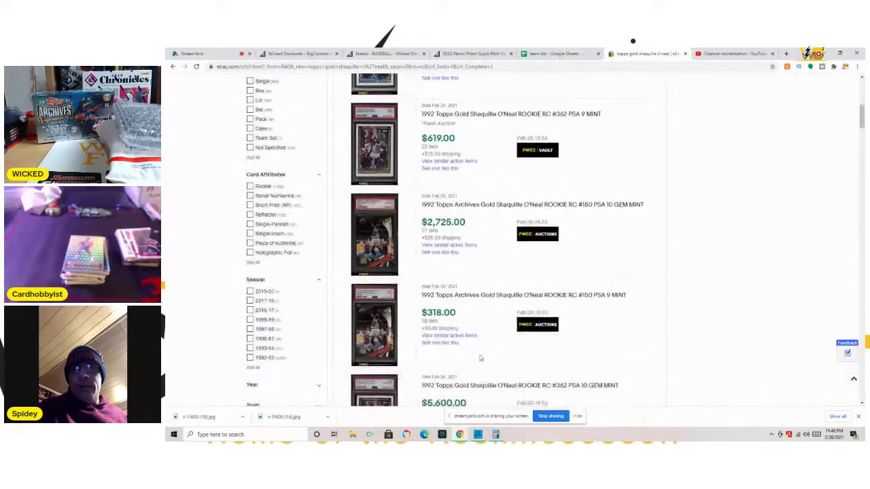
scroll(480, 358, "down", 7)
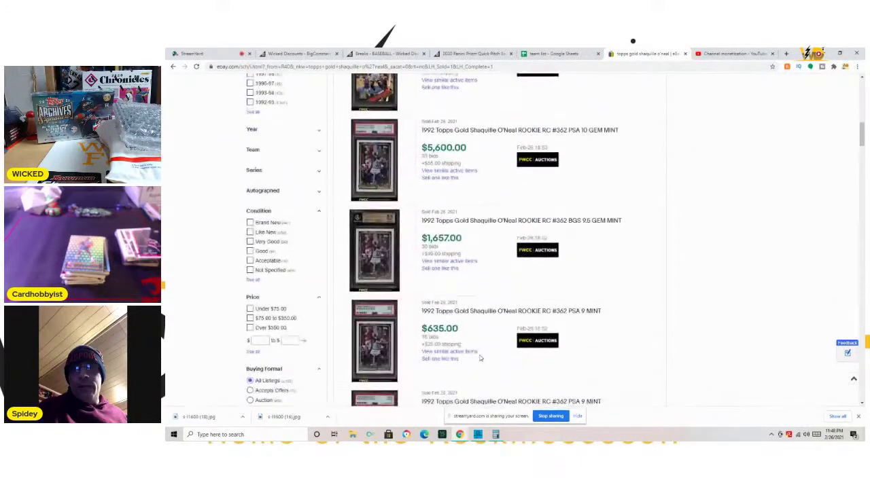
scroll(480, 358, "down", 5)
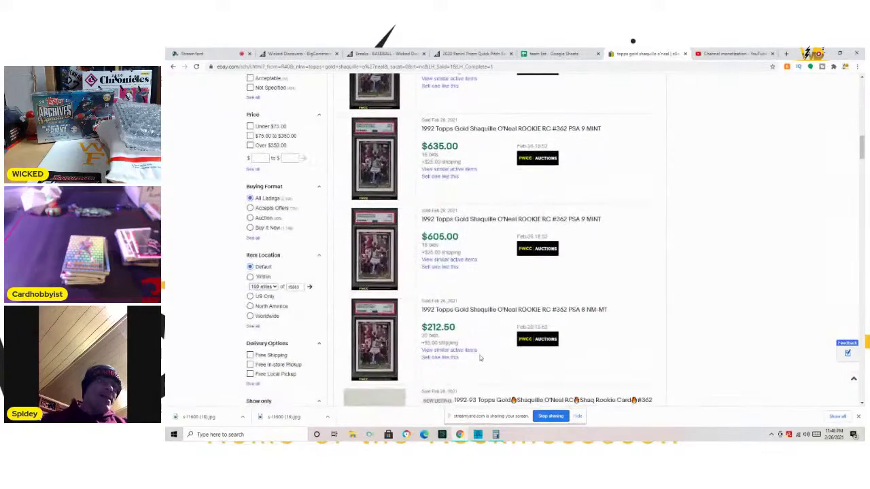
scroll(480, 359, "down", 3)
scroll(480, 358, "down", 7)
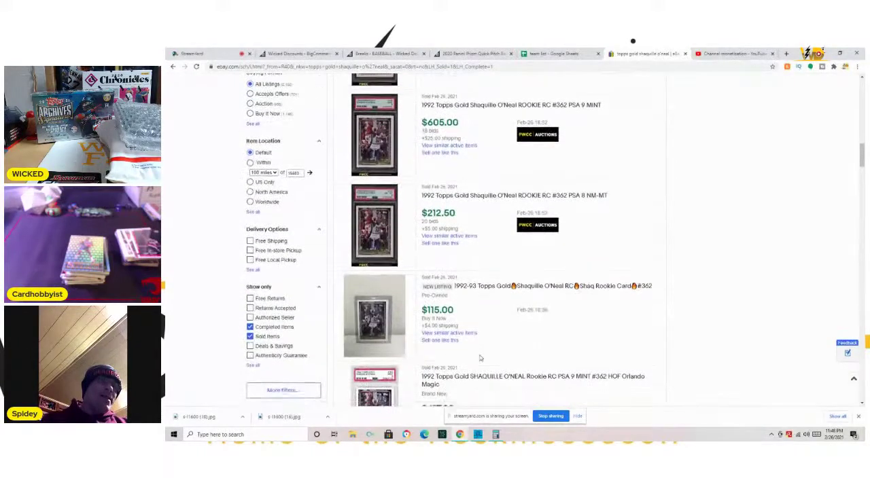
scroll(480, 359, "down", 8)
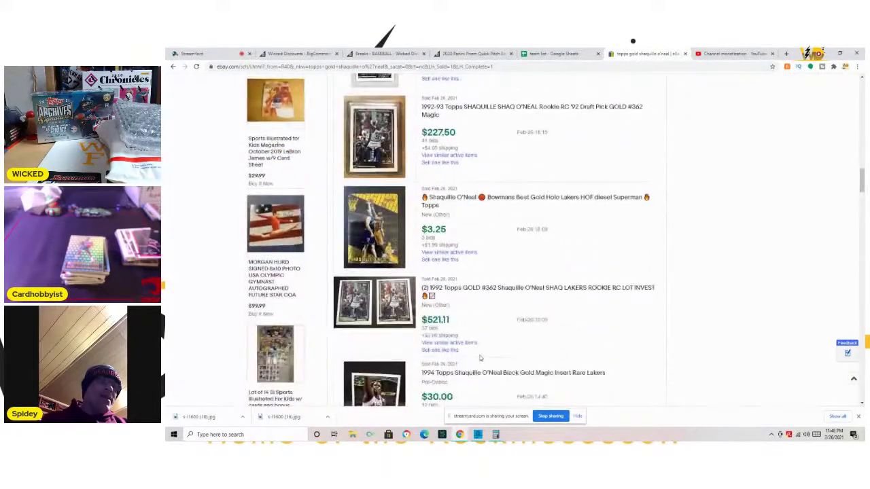
scroll(480, 358, "down", 2)
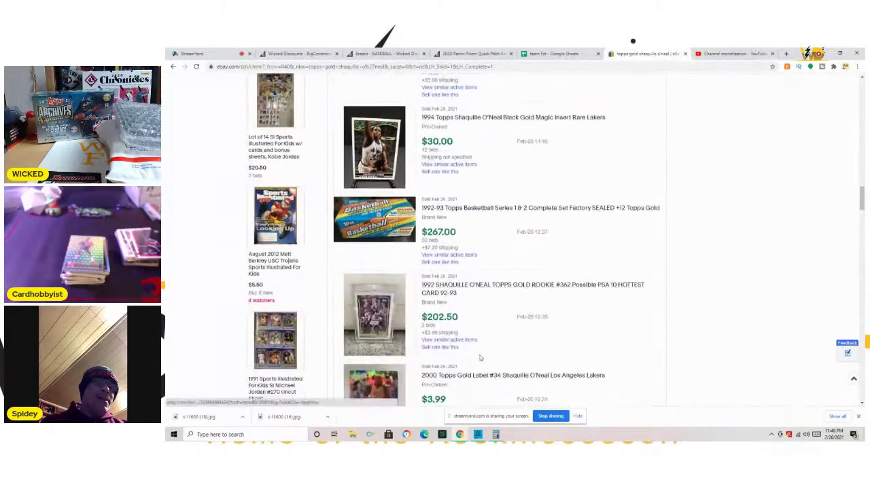
scroll(414, 241, "down", 8)
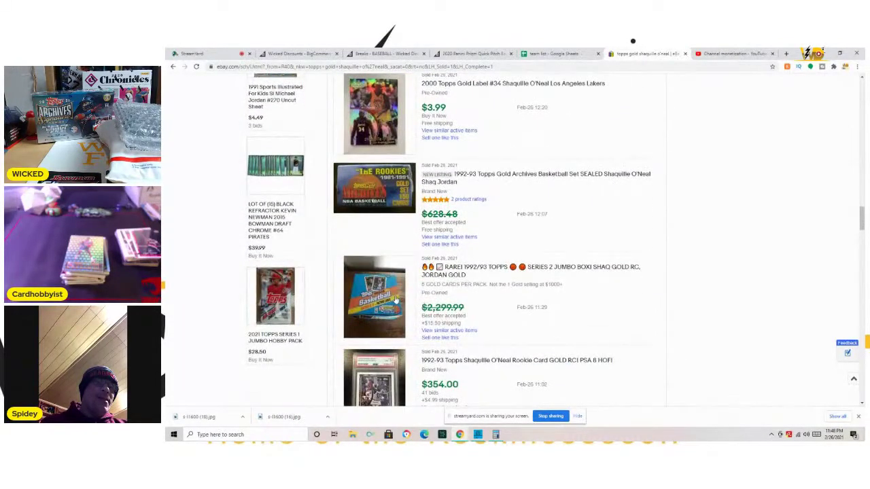
scroll(401, 305, "down", 1)
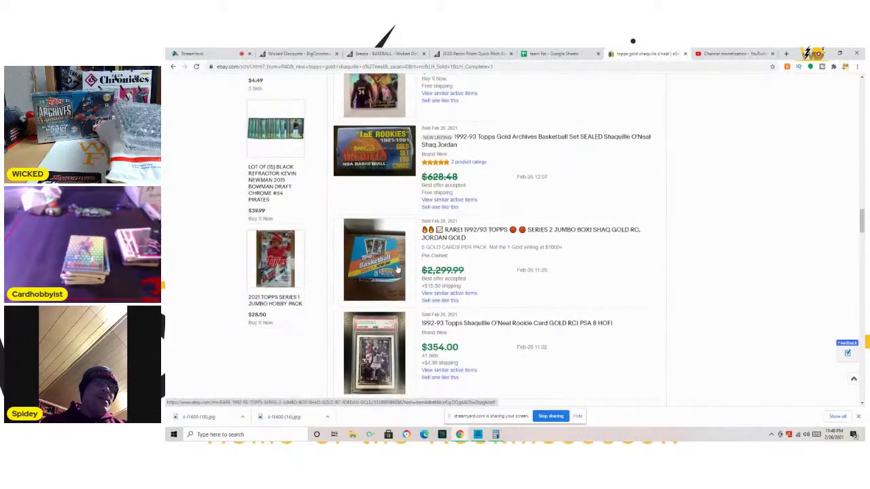
scroll(413, 277, "down", 3)
scroll(414, 277, "down", 7)
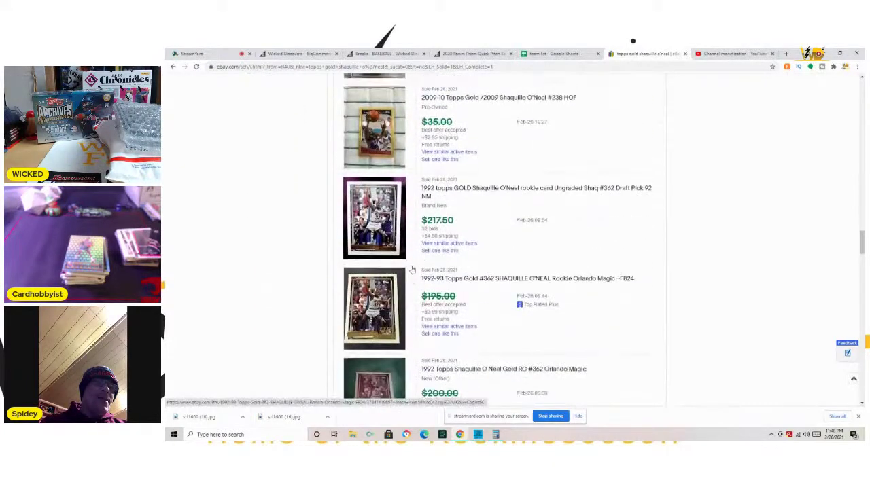
scroll(407, 266, "up", 10)
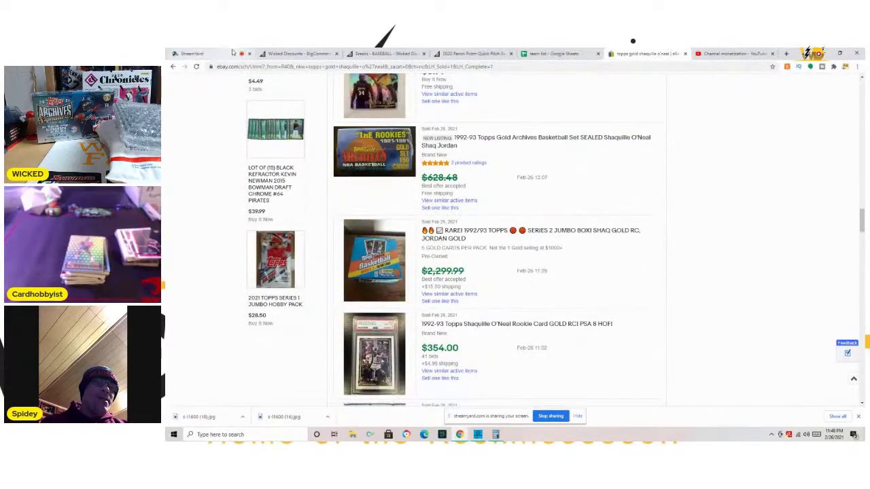
left_click(194, 55)
- Switch the broadcast from the full-screen camera to the screen-share layout
mouse_move(255, 360)
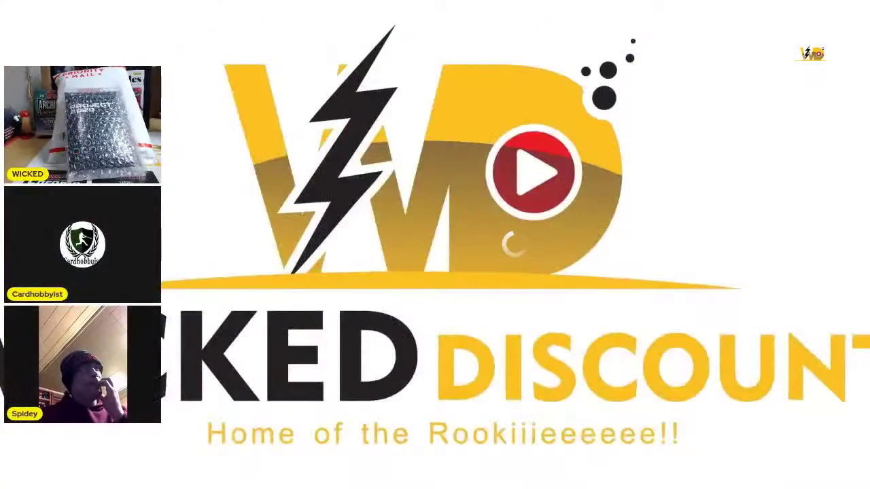
left_click(101, 371)
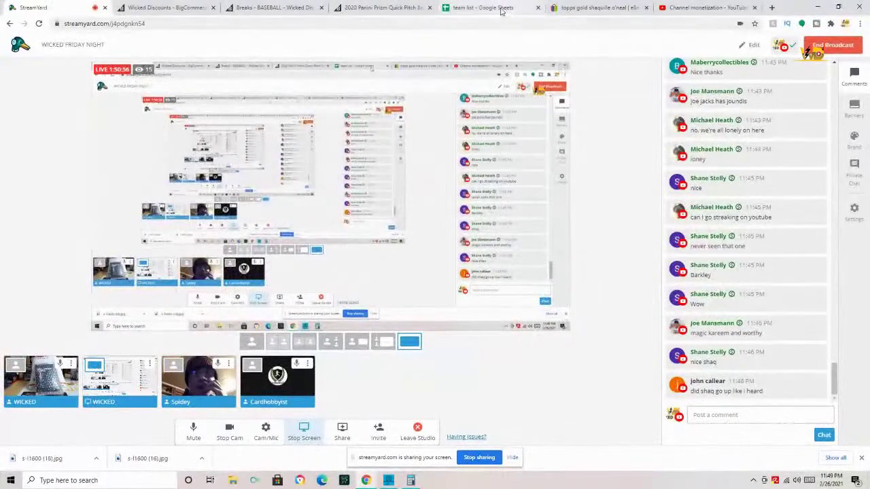
- Copy the participant names in C1:C6 and open RANDOM.ORG's List Randomizer
left_click(479, 7)
left_click_drag(178, 109, 178, 155)
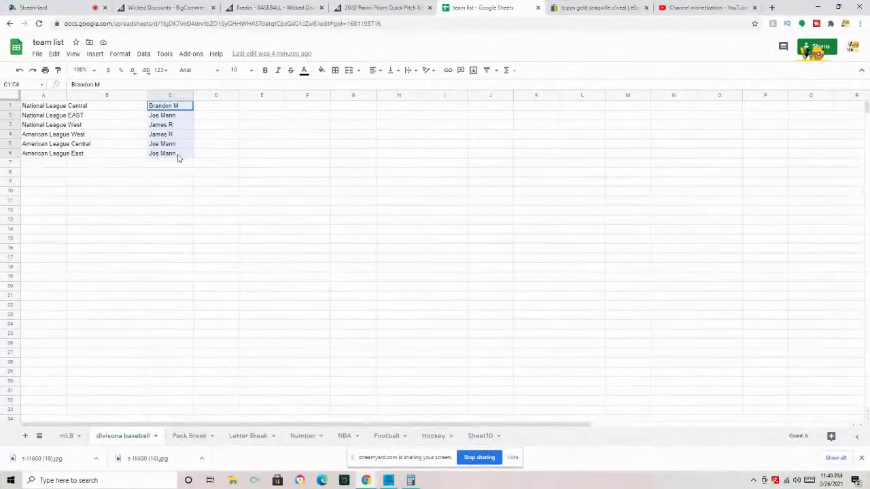
key("ctrl+c")
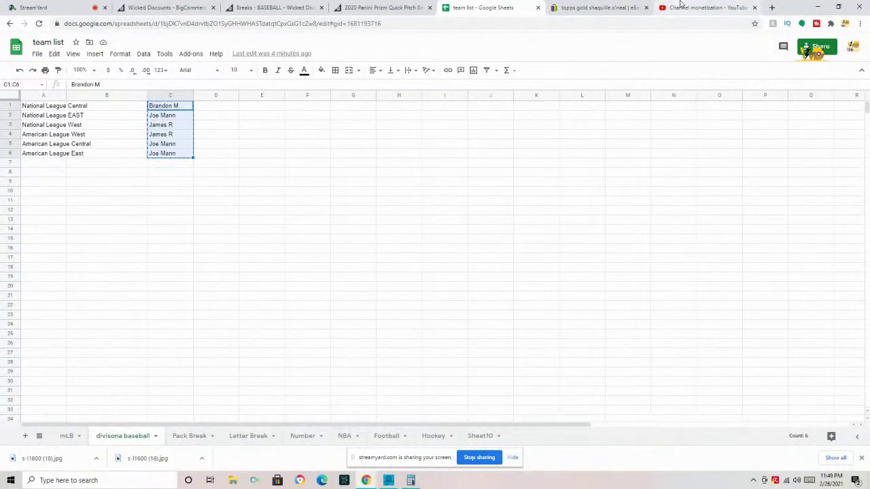
left_click(681, 4)
left_click(611, 24)
type("random.org")
key("Return")
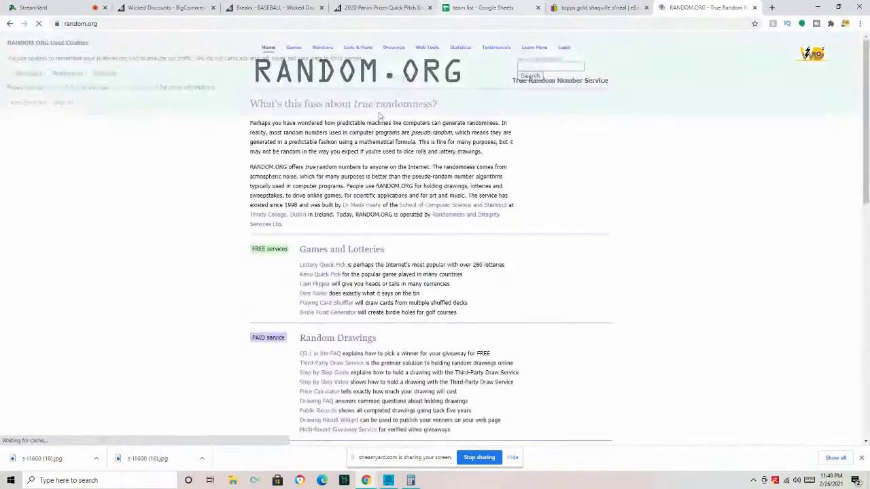
scroll(318, 282, "down", 6)
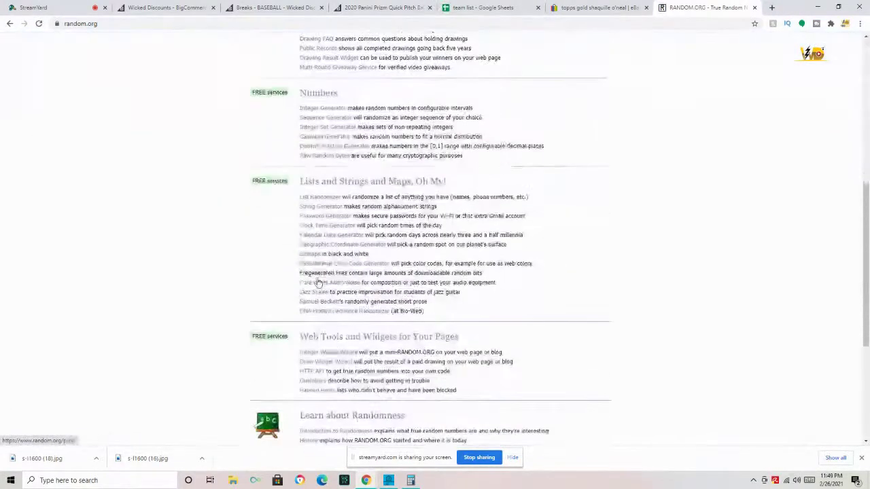
left_click(326, 198)
- Randomize the names three times and paste the shuffled order into column C
left_click(334, 224)
key("ctrl+v")
left_click(277, 314)
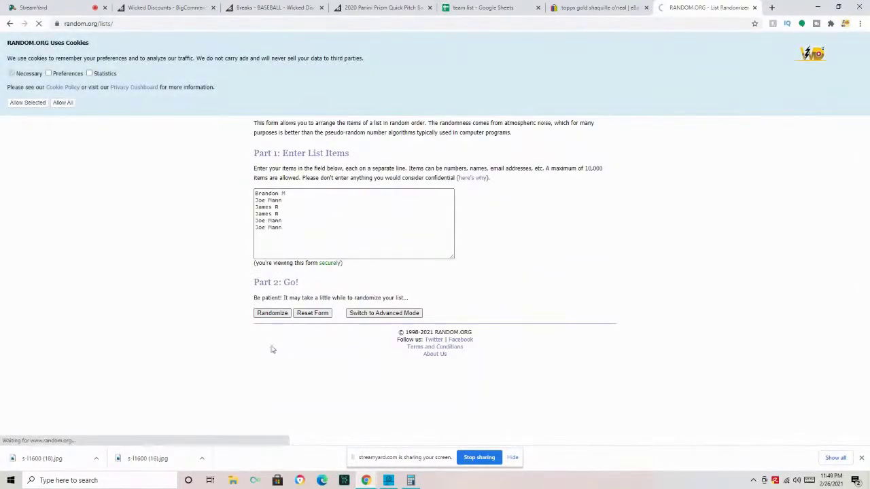
left_click(265, 228)
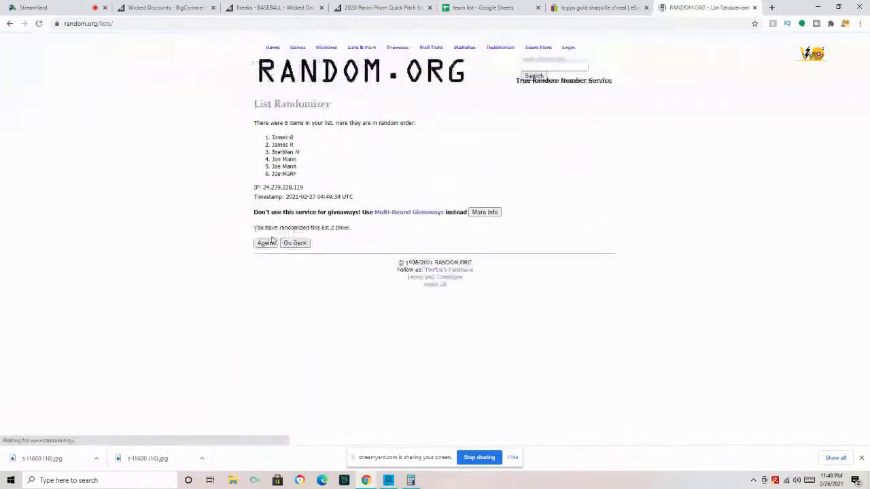
left_click(264, 244)
left_click_drag(271, 137, 304, 180)
key("ctrl+c")
left_click(482, 7)
key("ctrl+v")
- Copy the six division names from column A into a fresh List Randomizer form
left_click_drag(44, 106, 84, 162)
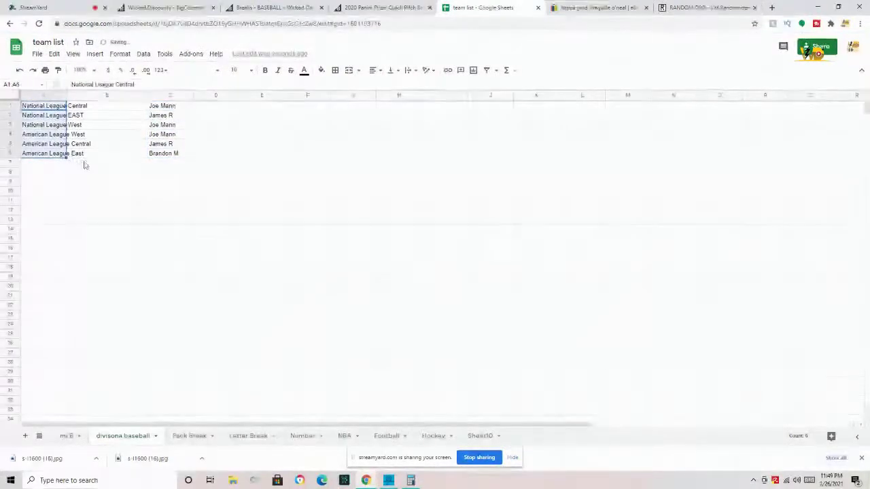
left_click(707, 7)
left_click(584, 26)
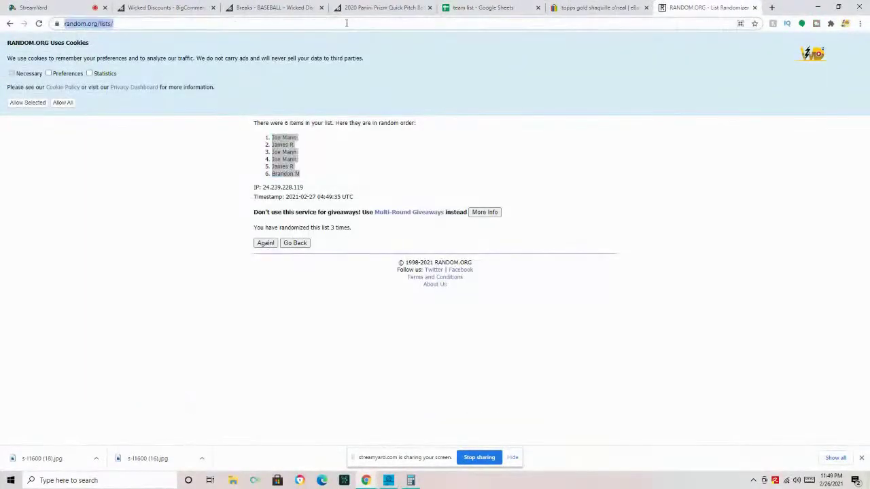
key("Return")
left_click(304, 193)
key("ctrl+v")
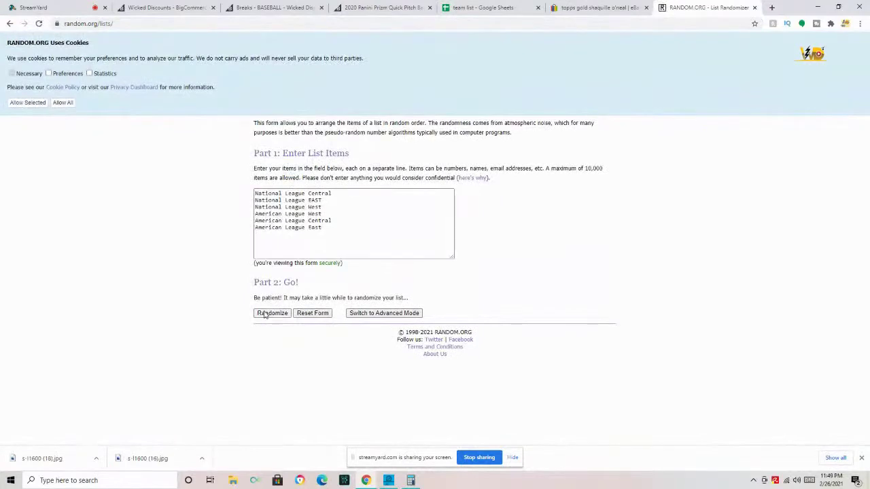
- Shuffle the divisions twice and paste the new order into A1:A6
left_click(272, 313)
left_click(266, 228)
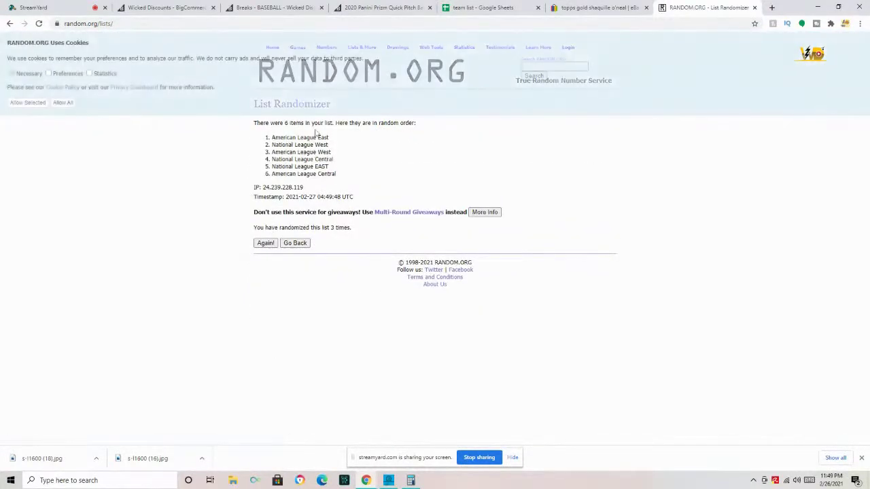
left_click_drag(272, 138, 339, 179)
key("ctrl+c")
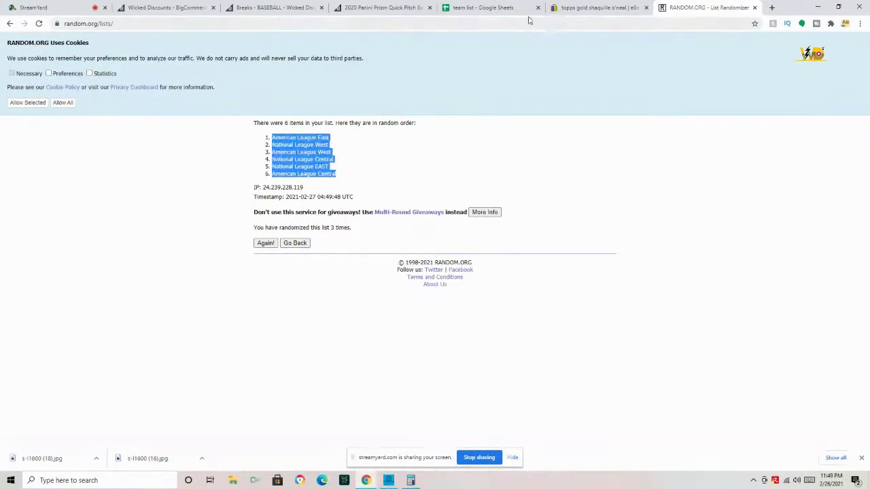
left_click(517, 8)
key("ctrl+v")
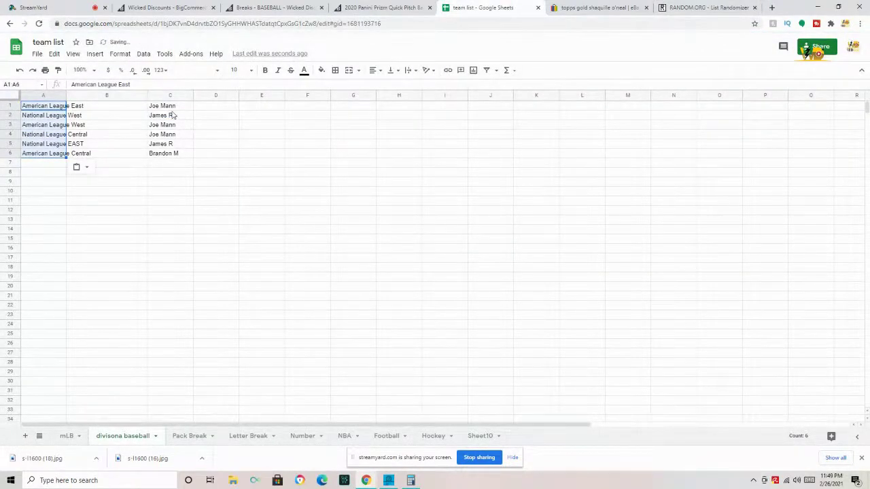
- Review the pairings in cells C2 to C5 and add a '.' to the name in C5
left_click(170, 115)
left_click(175, 127)
left_click(179, 136)
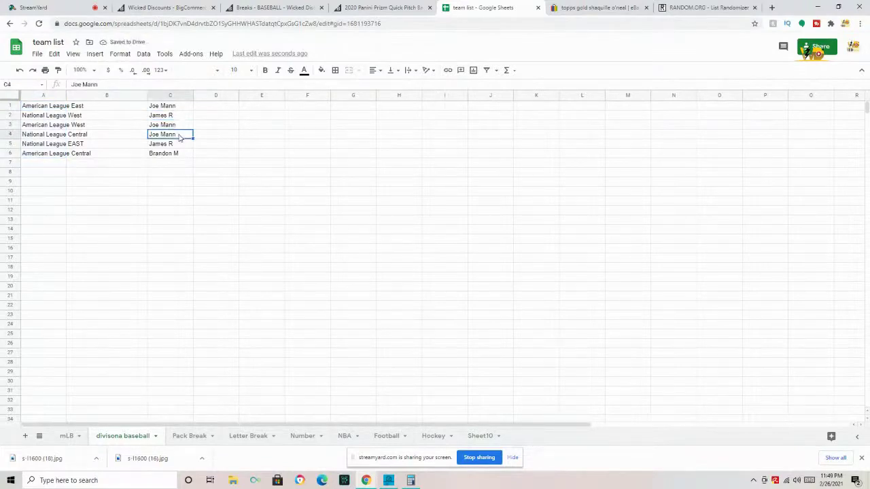
left_click(176, 147)
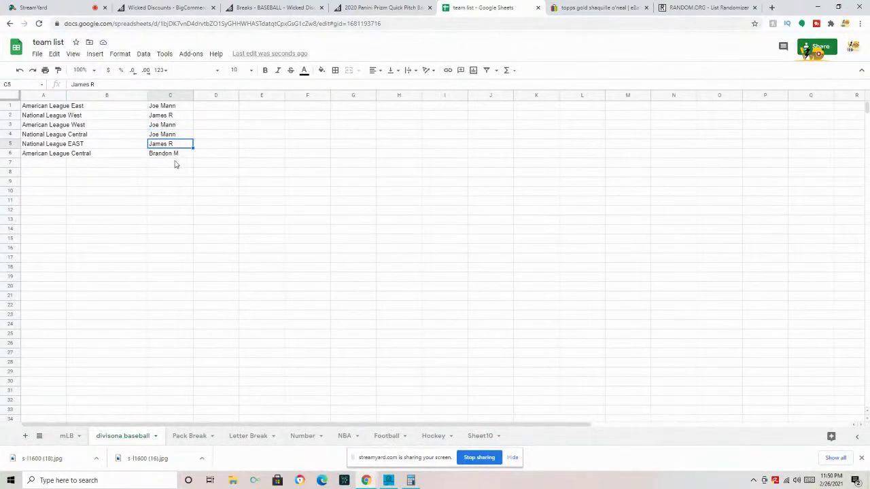
double_click(171, 143)
type(".")
- Copy the sheet's share link, post it in the StreamYard chat, and close the sharing options
left_click(819, 47)
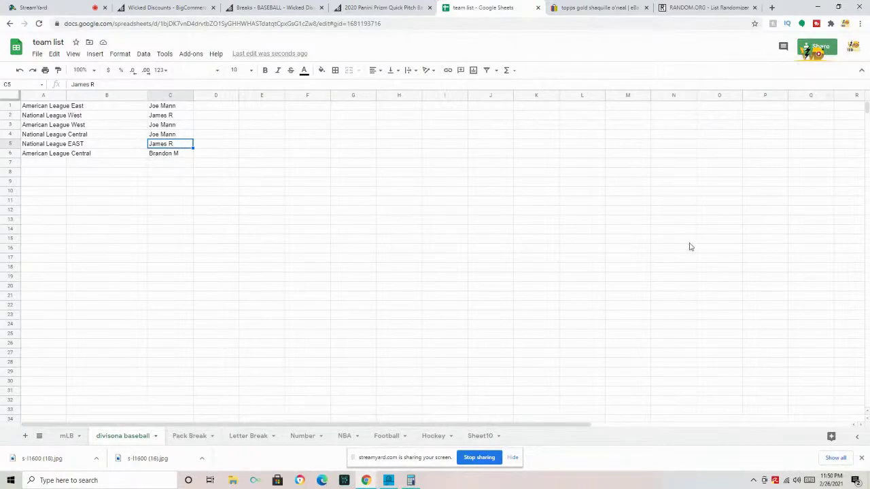
left_click(551, 319)
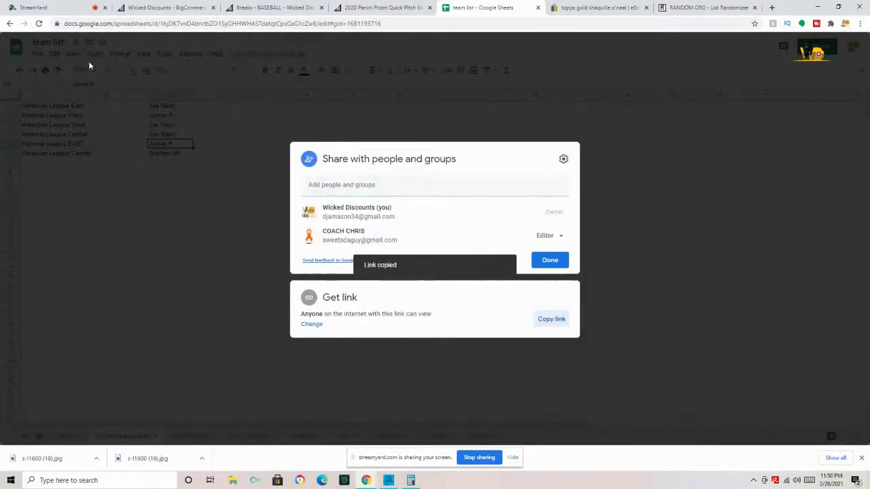
left_click(33, 7)
left_click(760, 416)
key("ctrl+v")
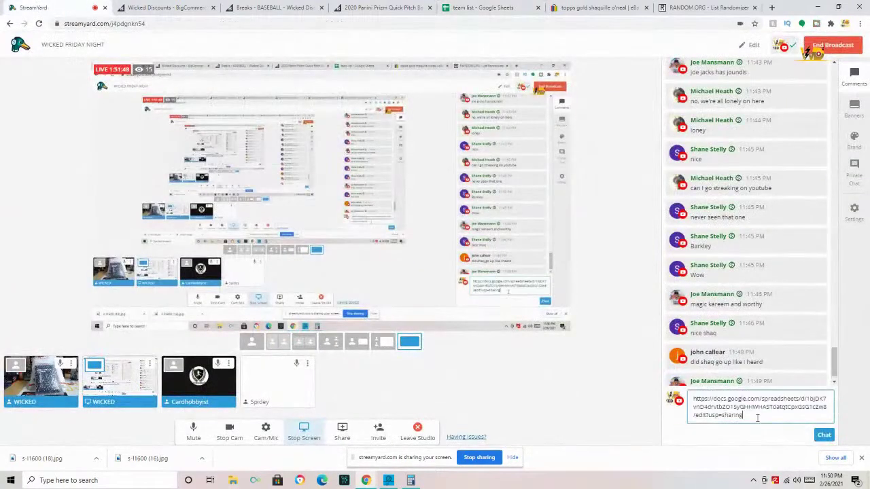
key("Return")
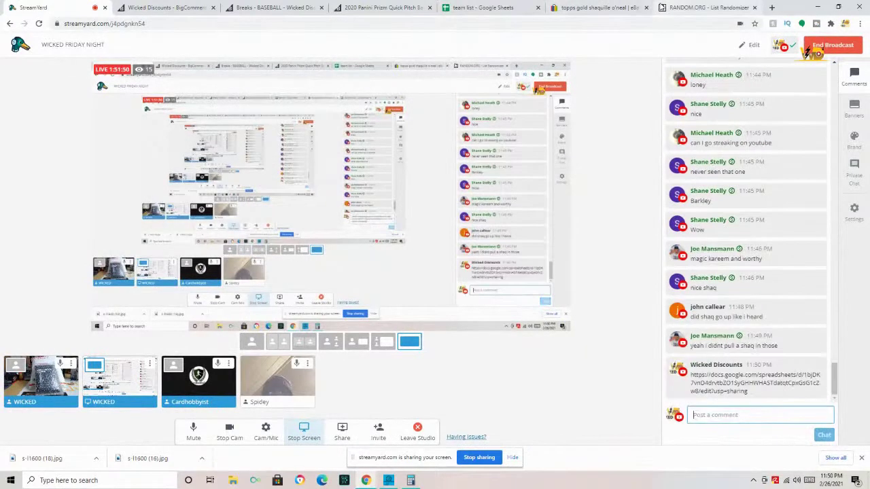
left_click(494, 8)
left_click(550, 257)
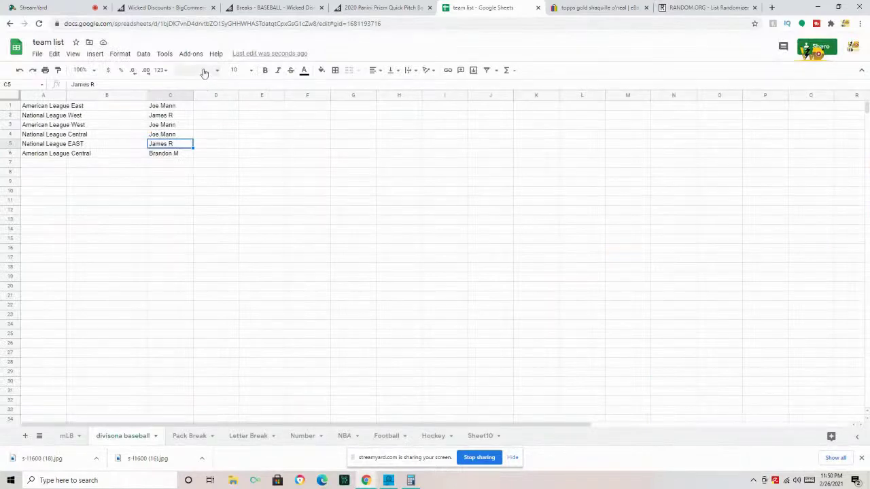
- Print the team list through Chrome's print dialog, then stop the StreamYard screen share
left_click(45, 71)
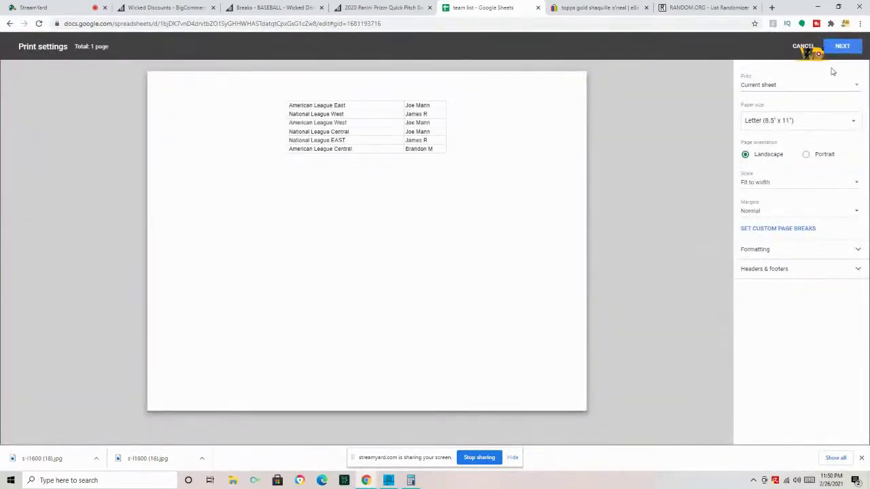
left_click(841, 46)
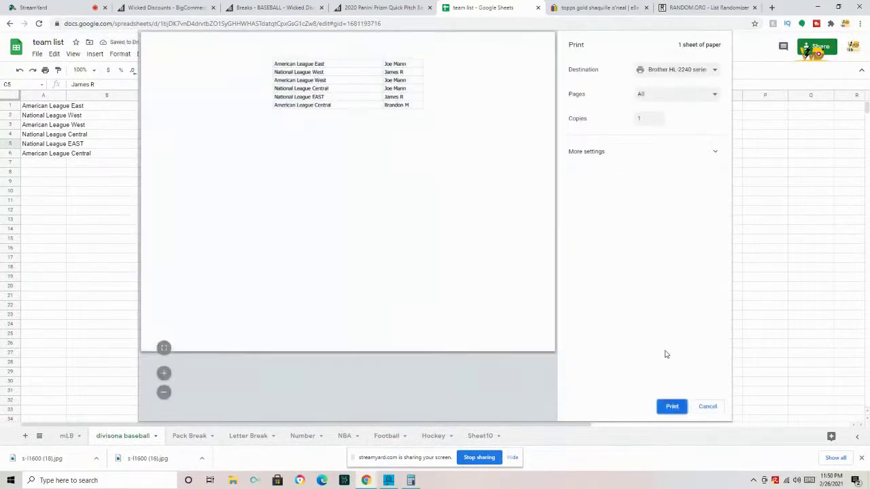
left_click(667, 407)
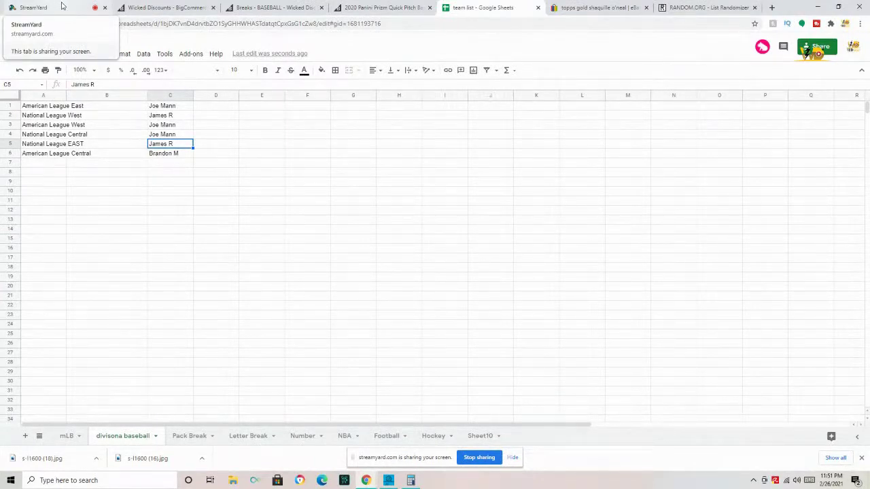
left_click(469, 457)
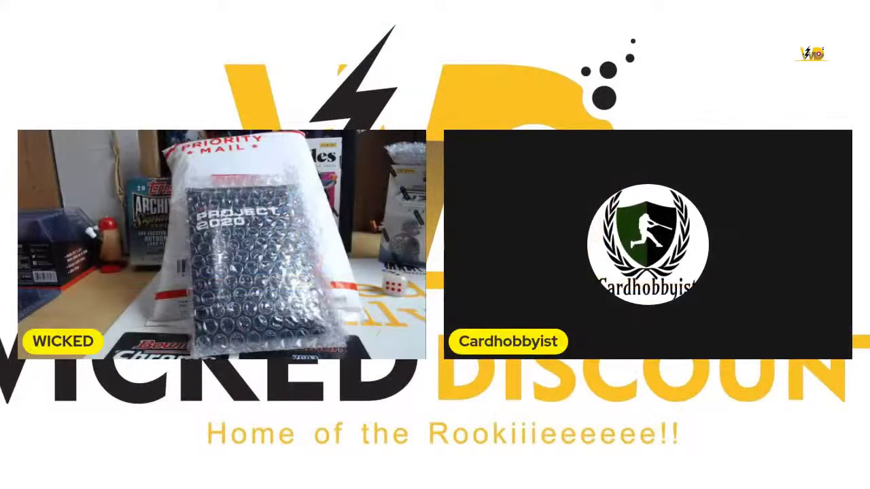
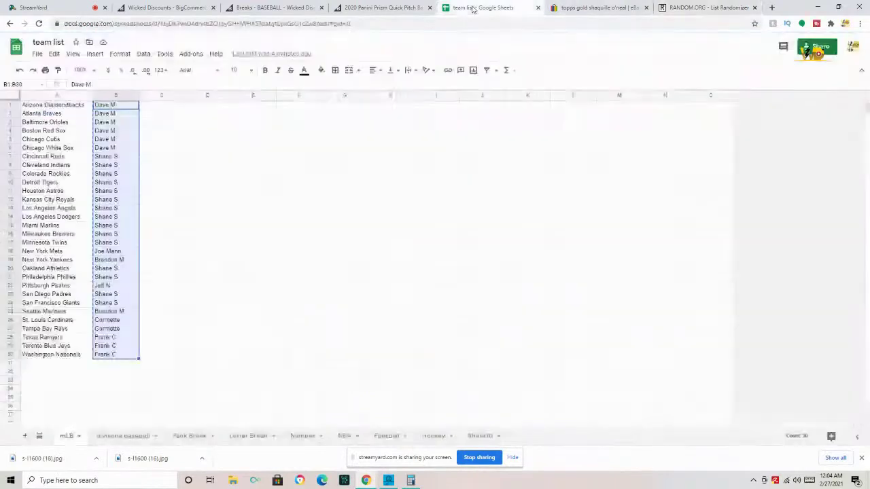
- Paste the shuffled participant names into B1:B30 and select the 30 team names in A1:A30
left_click(483, 8)
left_click_drag(60, 105, 68, 355)
key("ctrl+c")
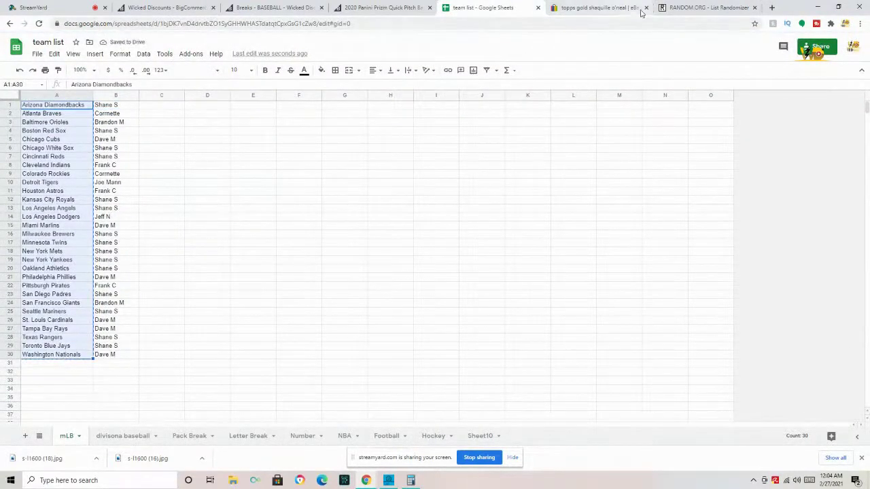
- Reload the RANDOM.ORG list randomizer and paste in the 30 MLB team names
left_click(707, 7)
left_click(413, 23)
key("Return")
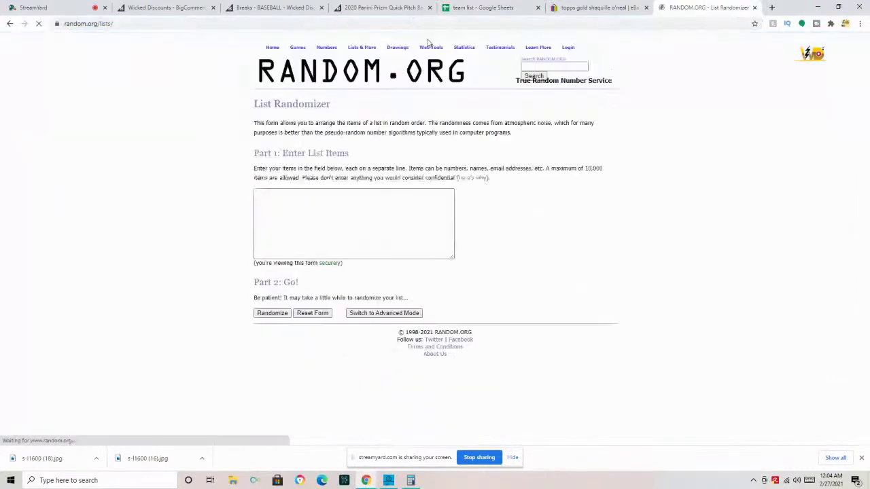
left_click(335, 209)
key("ctrl+v")
- Randomize the team list five times and select the 30 shuffled teams
left_click(272, 313)
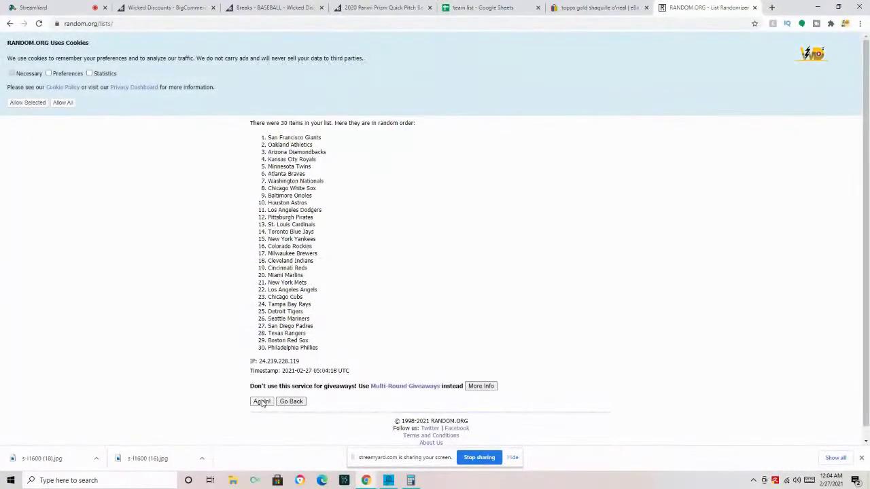
left_click(262, 402)
left_click(262, 416)
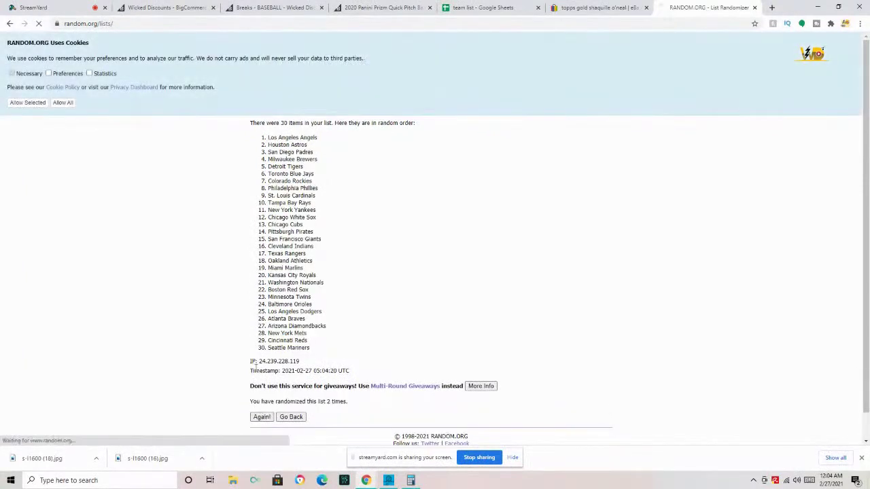
left_click(256, 418)
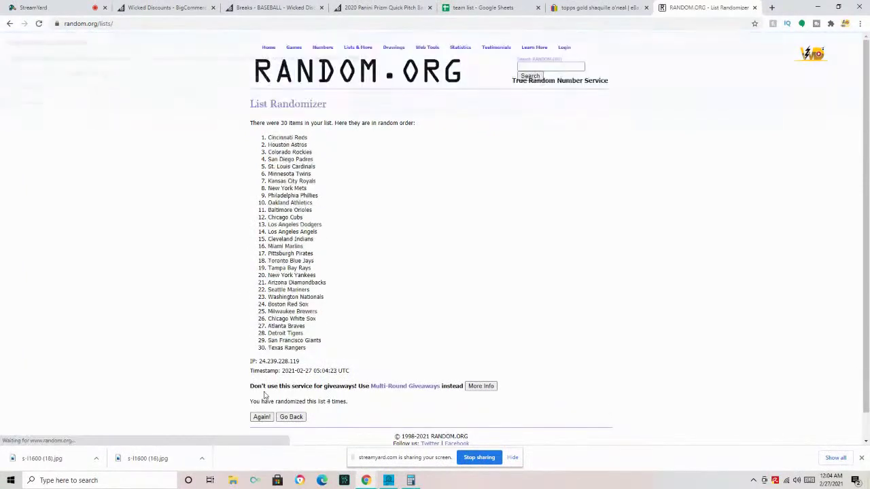
left_click_drag(269, 139, 325, 350)
key("ctrl+c")
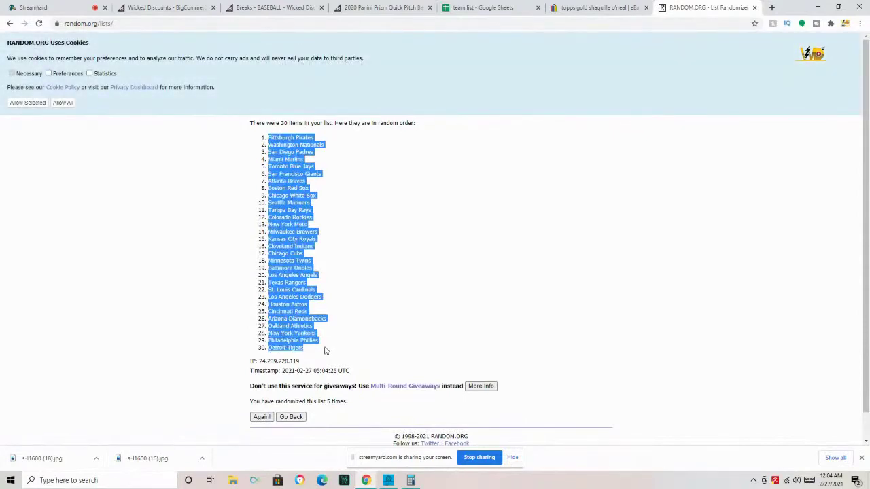
left_click(483, 8)
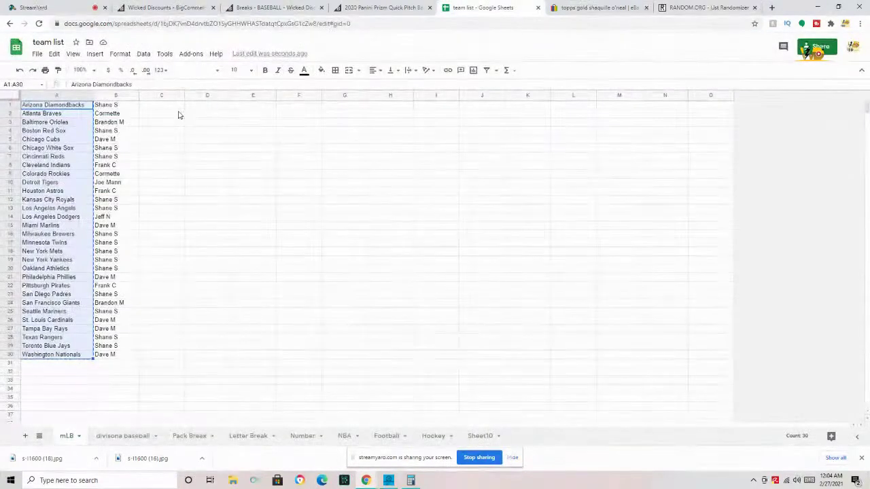
- Paste the shuffled teams into column A and sort the sheet A→Z by team
key("ctrl+v")
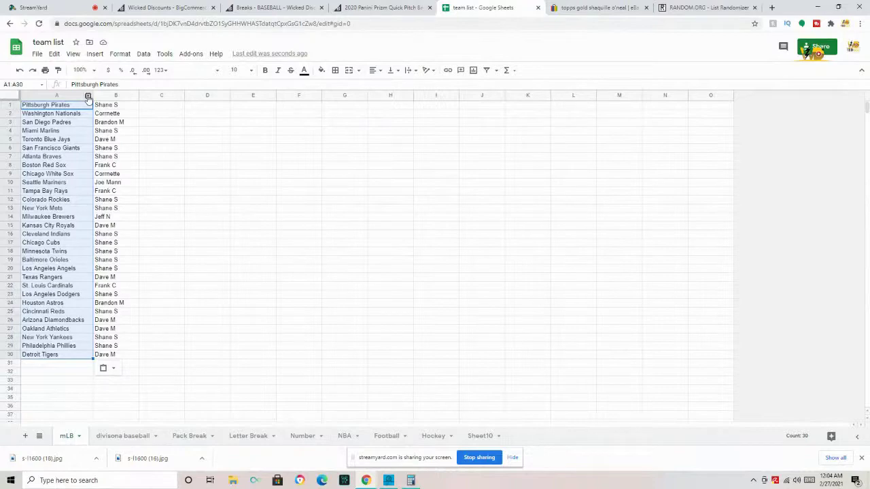
left_click(88, 96)
left_click(130, 303)
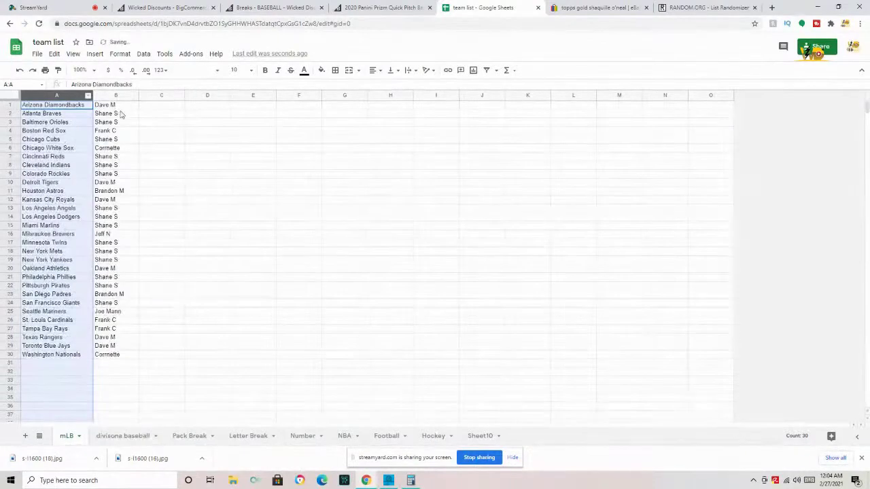
left_click(119, 107)
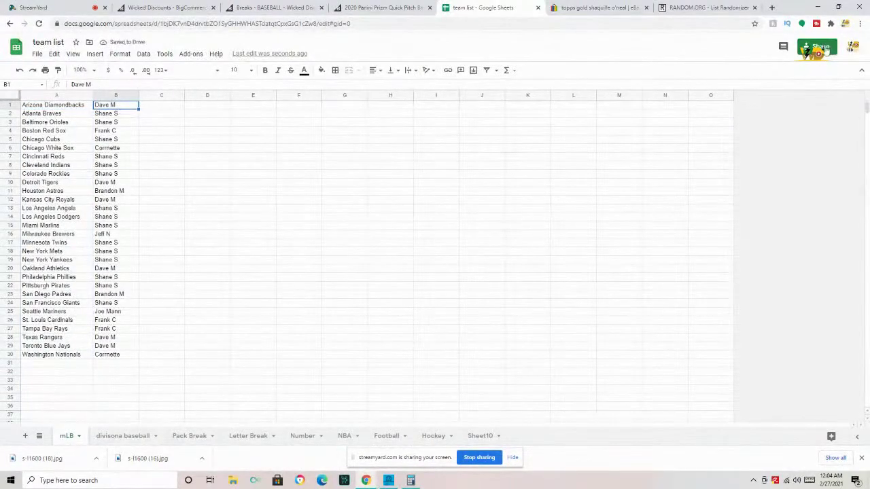
- Copy the sheet's share link and post it in the StreamYard chat
left_click(820, 46)
left_click(552, 320)
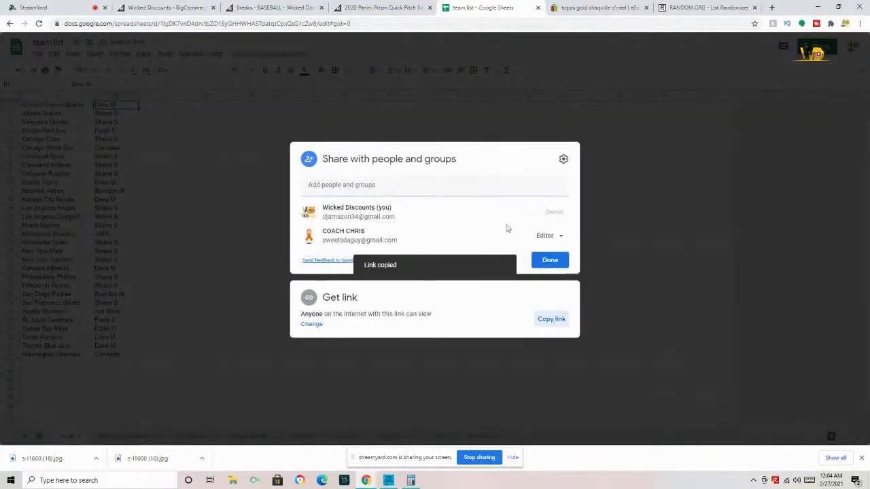
left_click(34, 7)
left_click(747, 422)
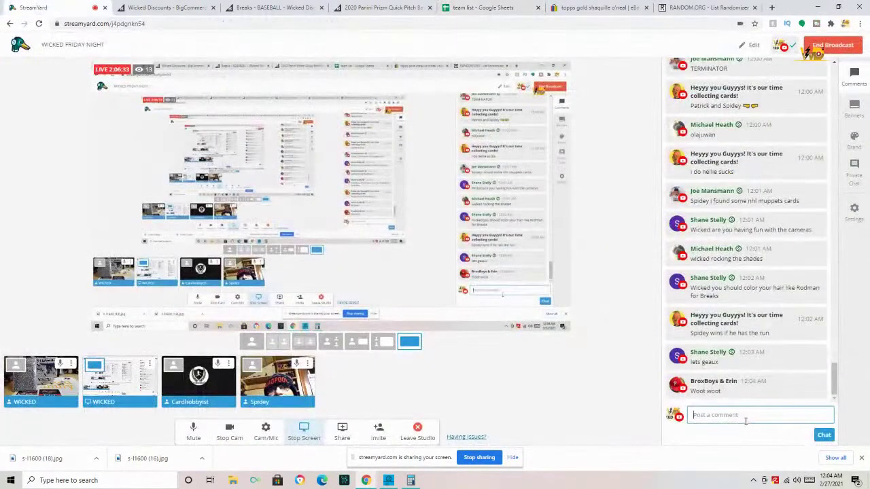
key("ctrl+v")
key("Return")
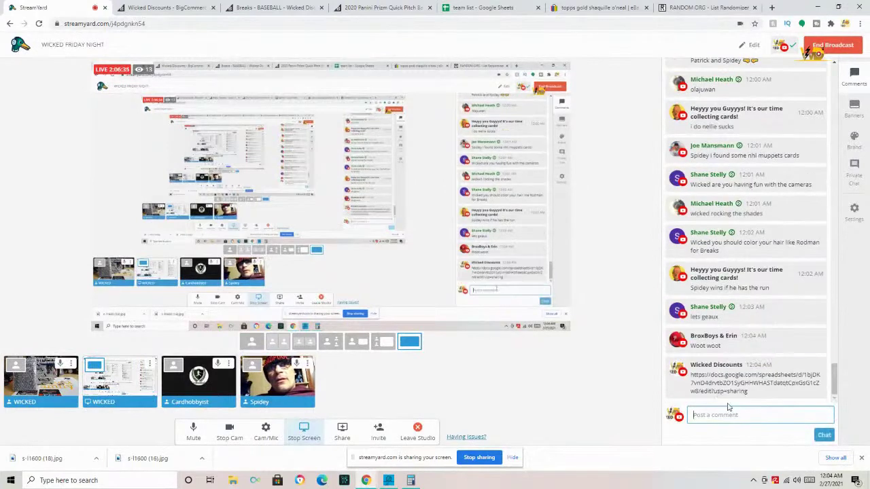
left_click(689, 10)
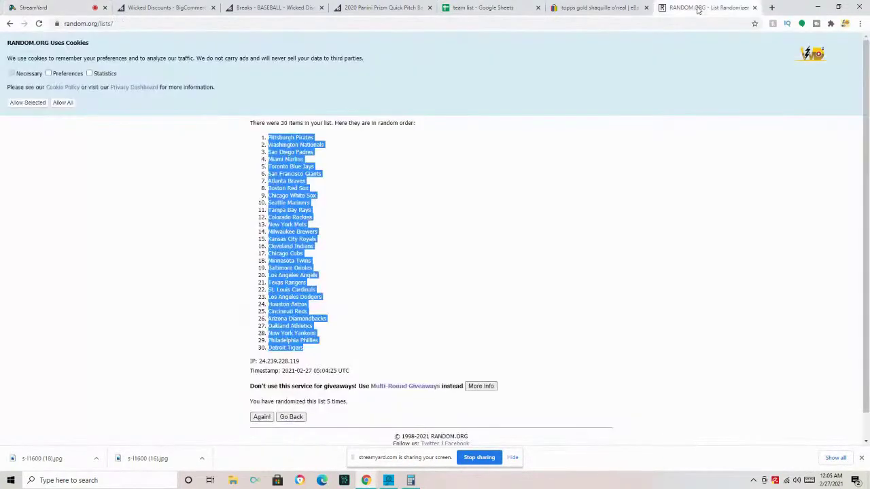
left_click(514, 5)
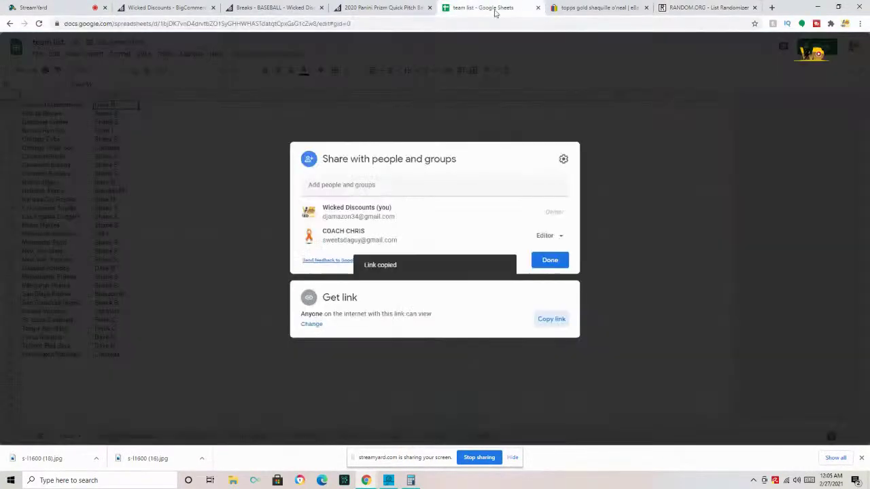
left_click(548, 260)
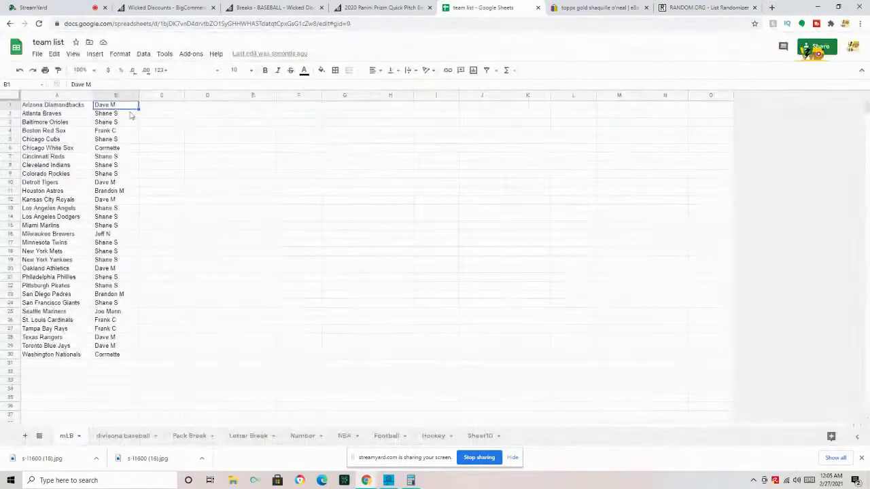
left_click(124, 116)
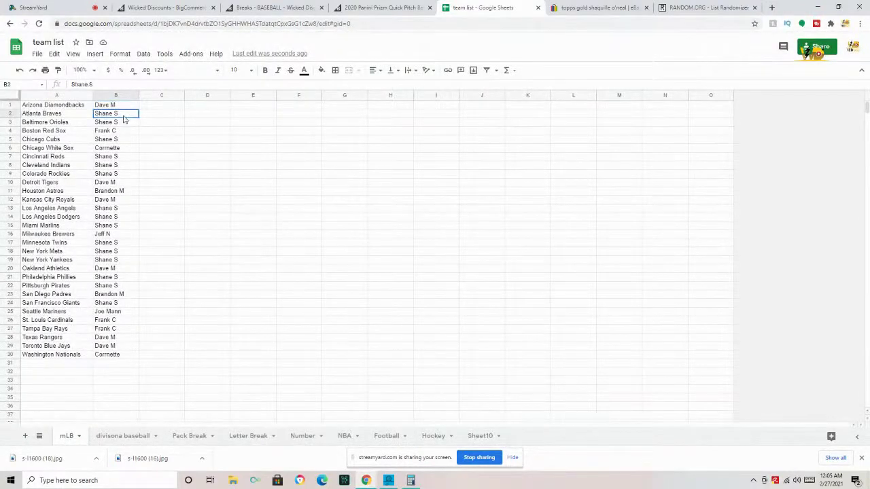
left_click(124, 108)
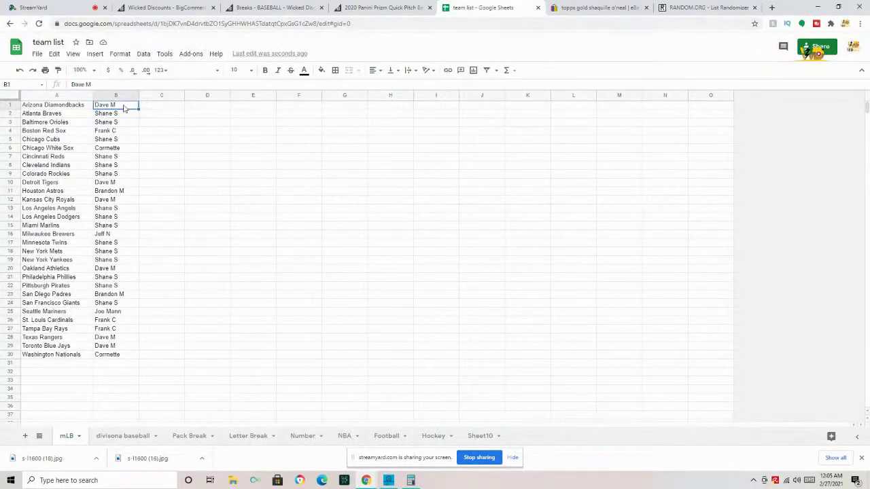
left_click(127, 117)
left_click(128, 124)
left_click(130, 133)
left_click(132, 142)
left_click(133, 150)
left_click(132, 158)
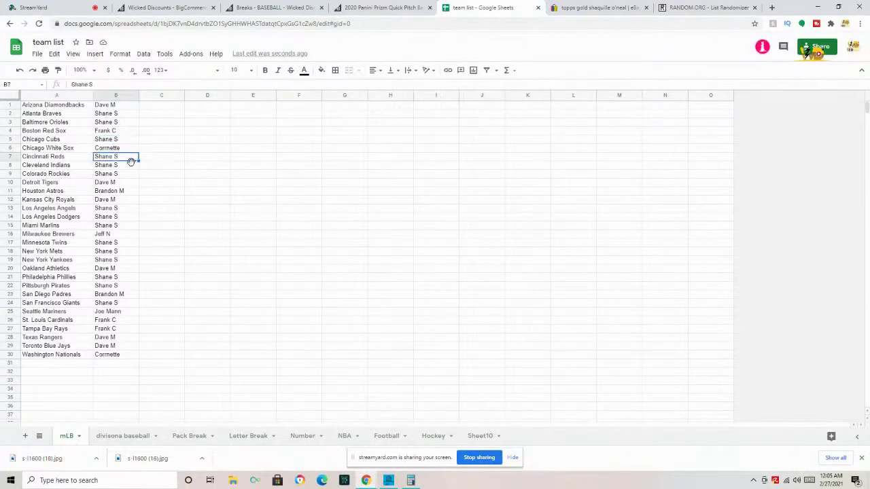
left_click(132, 169)
left_click(132, 177)
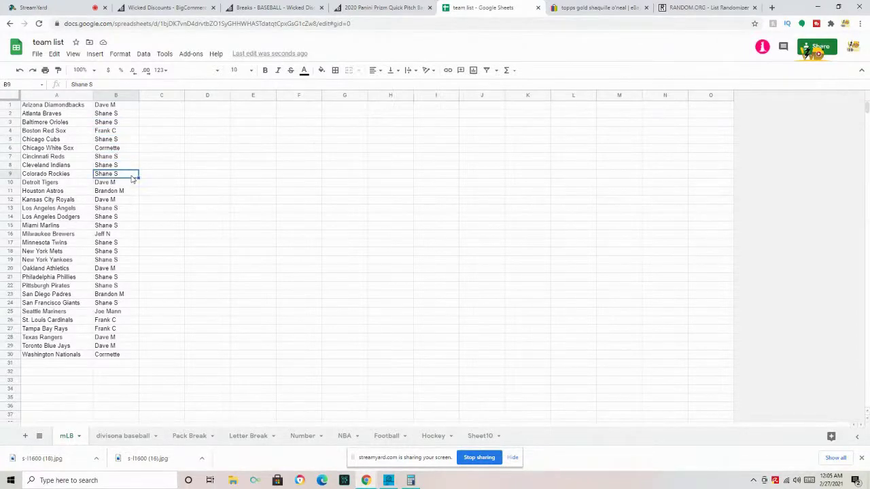
left_click(133, 186)
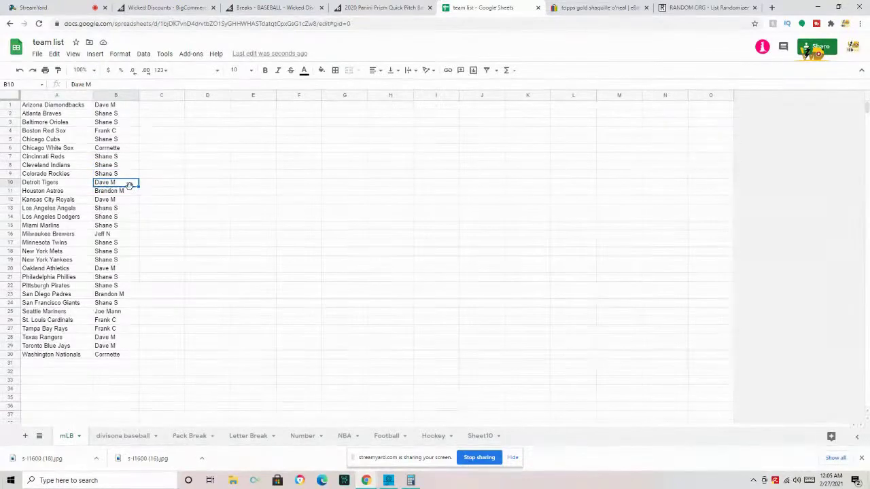
left_click(132, 200)
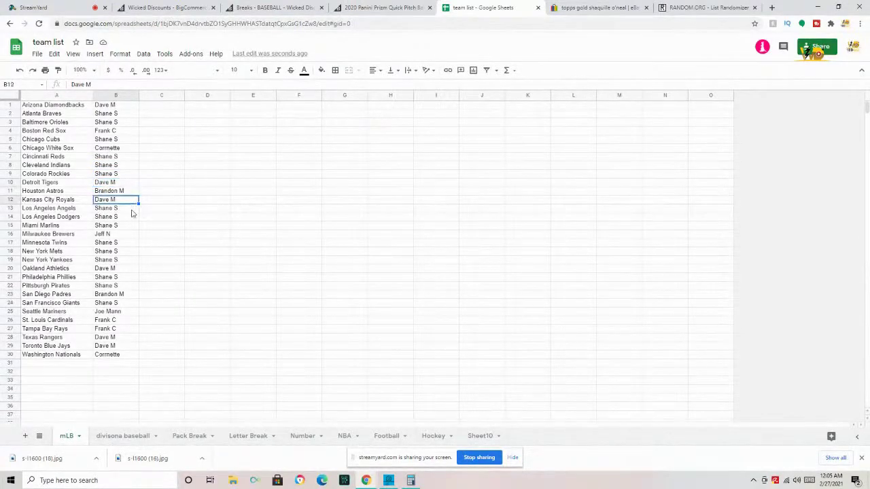
left_click(133, 211)
left_click(130, 218)
left_click(129, 226)
left_click(130, 236)
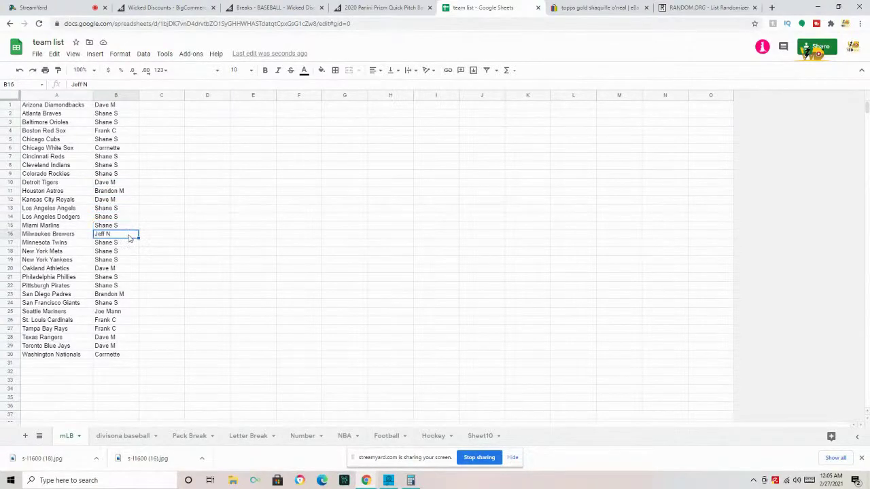
left_click(131, 244)
left_click(131, 253)
left_click(129, 262)
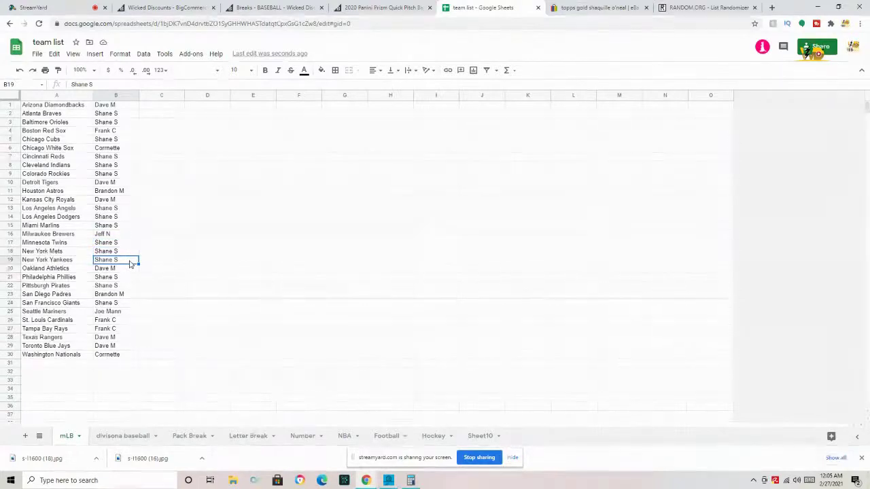
left_click(127, 271)
left_click(125, 278)
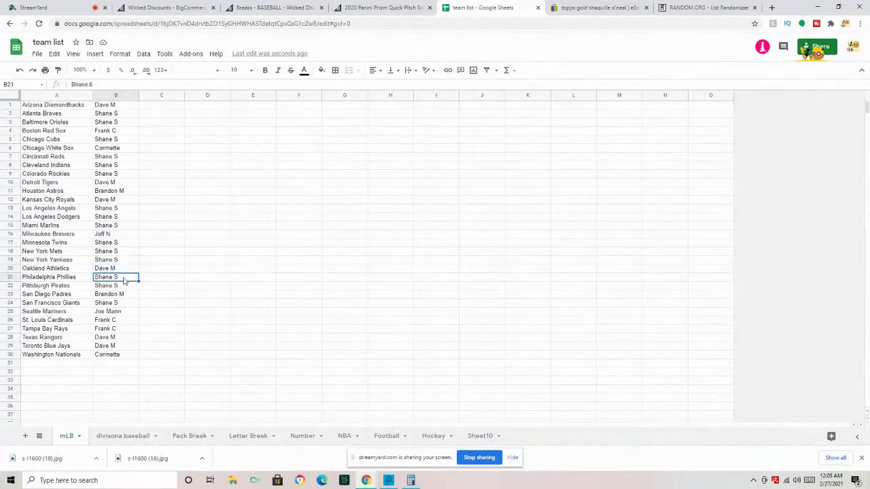
left_click(124, 287)
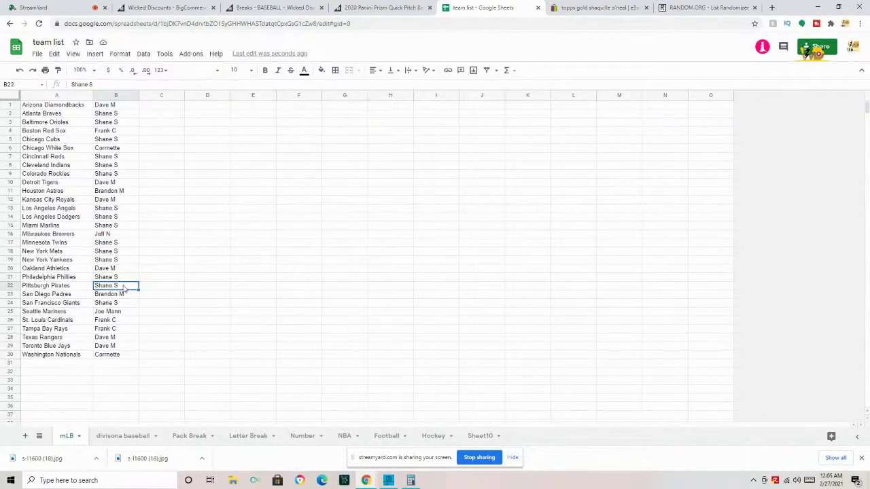
left_click(126, 295)
left_click(133, 304)
left_click(125, 314)
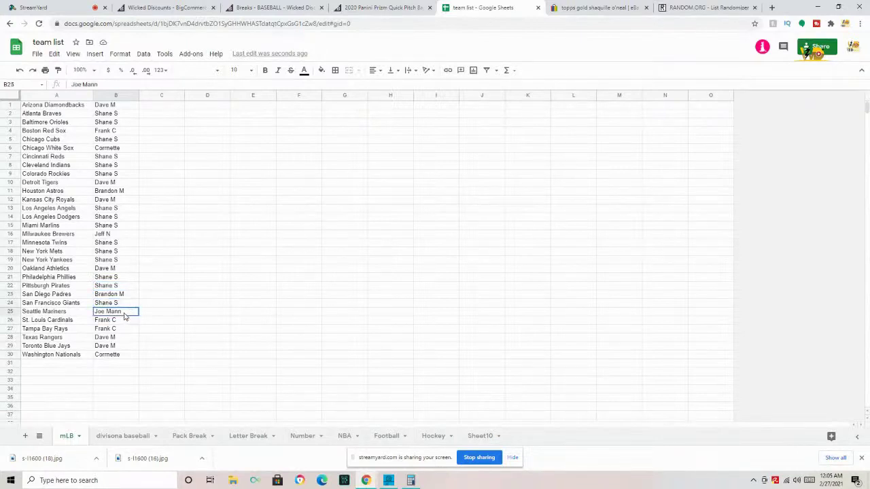
left_click(123, 323)
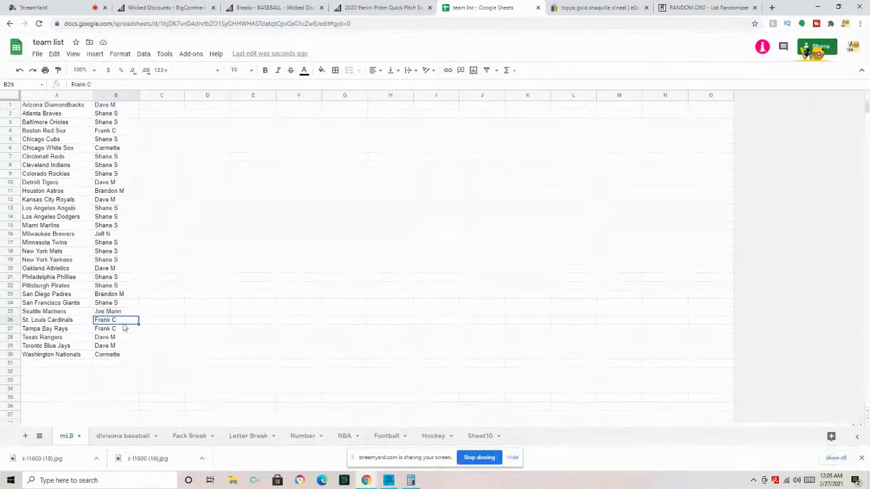
left_click(124, 330)
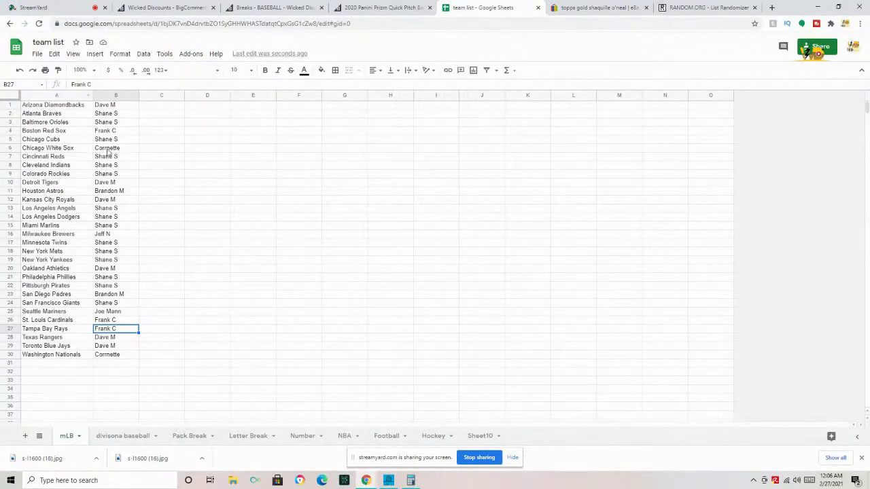
left_click(111, 140)
left_click(113, 348)
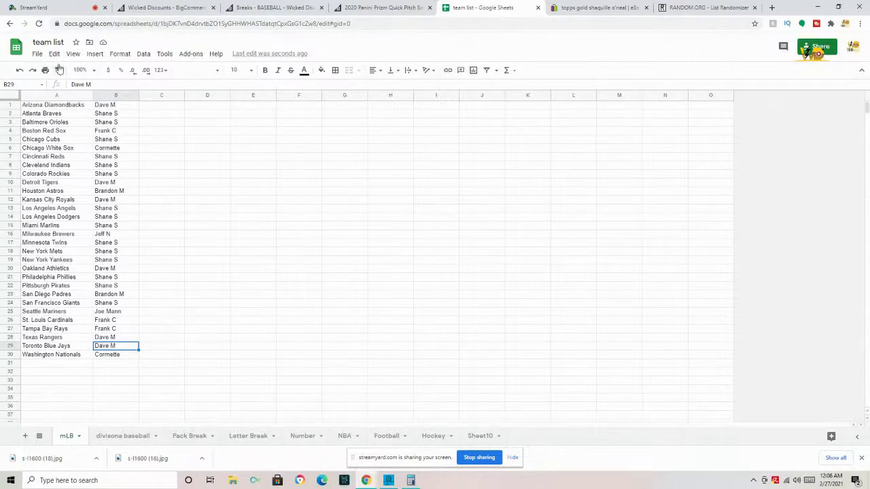
- Print the team list on the Brother HL-2240 printer, then go back to StreamYard
left_click(45, 70)
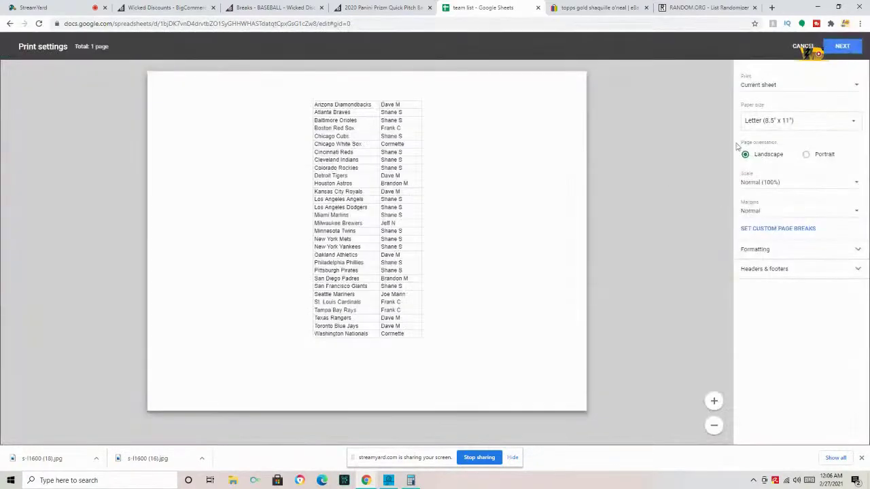
left_click(842, 46)
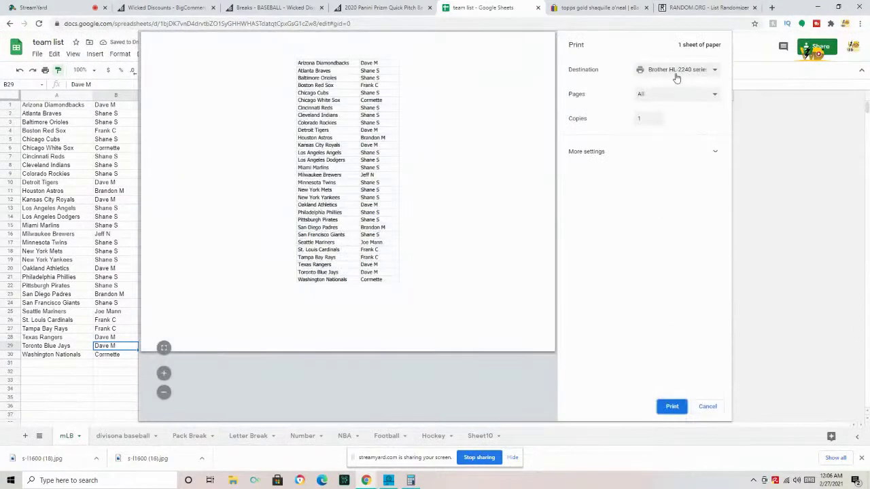
left_click(676, 72)
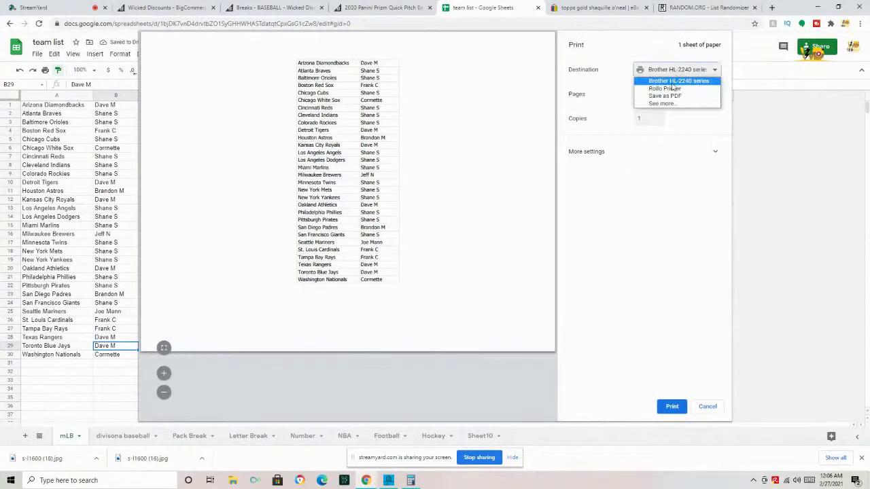
left_click(673, 81)
left_click(670, 407)
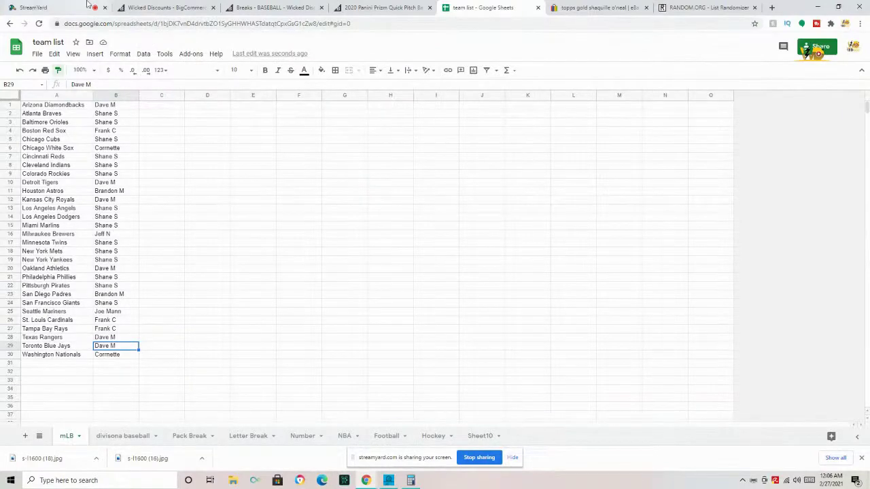
left_click(87, 6)
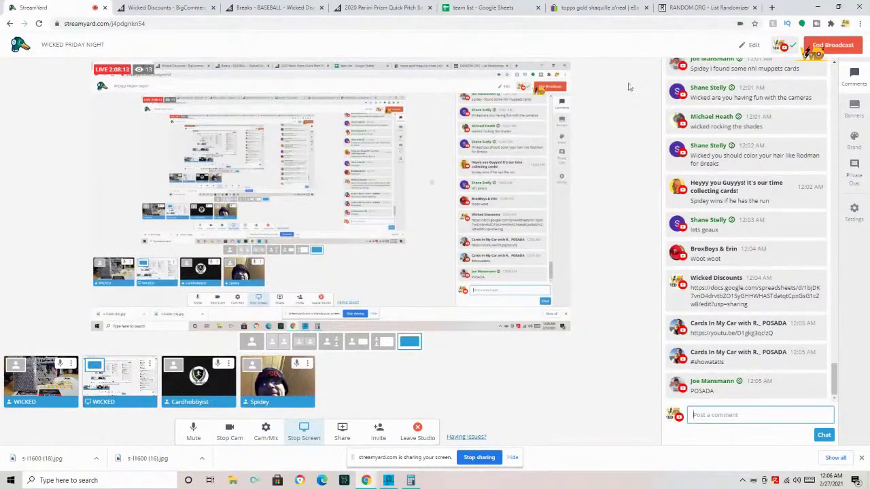
- End the Chrome screen share so the broadcast shows only the three camera feeds
left_click(466, 7)
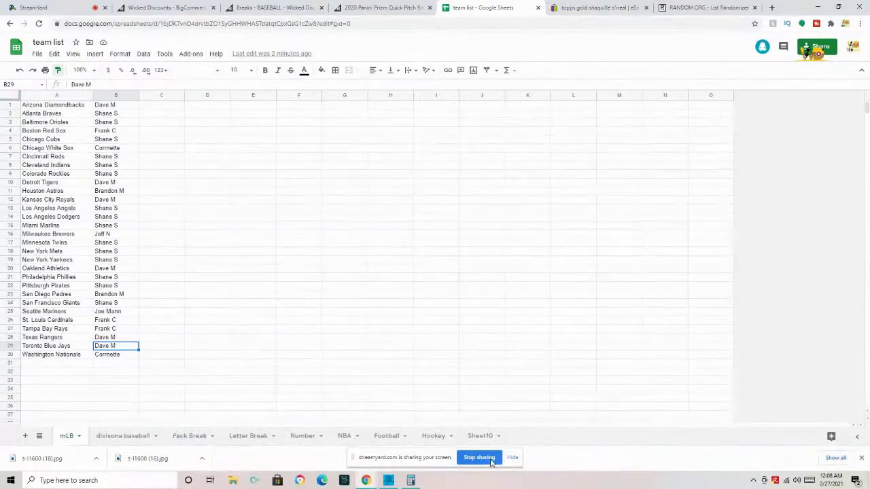
left_click(489, 459)
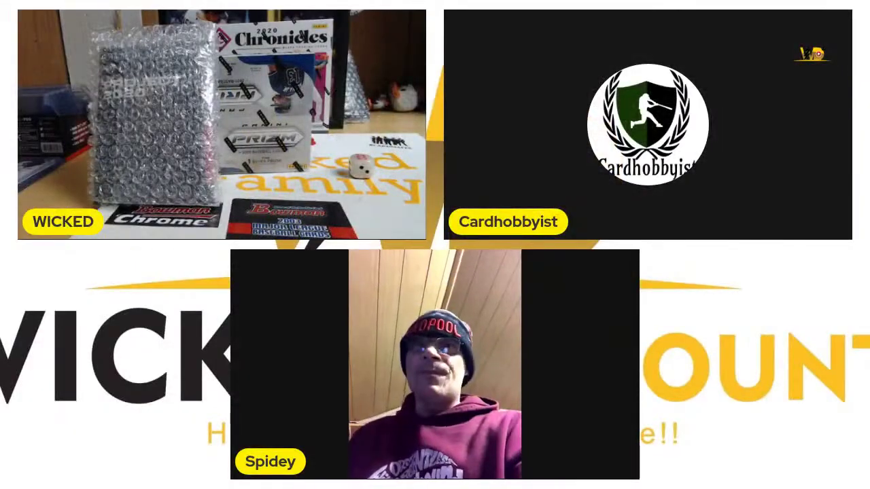